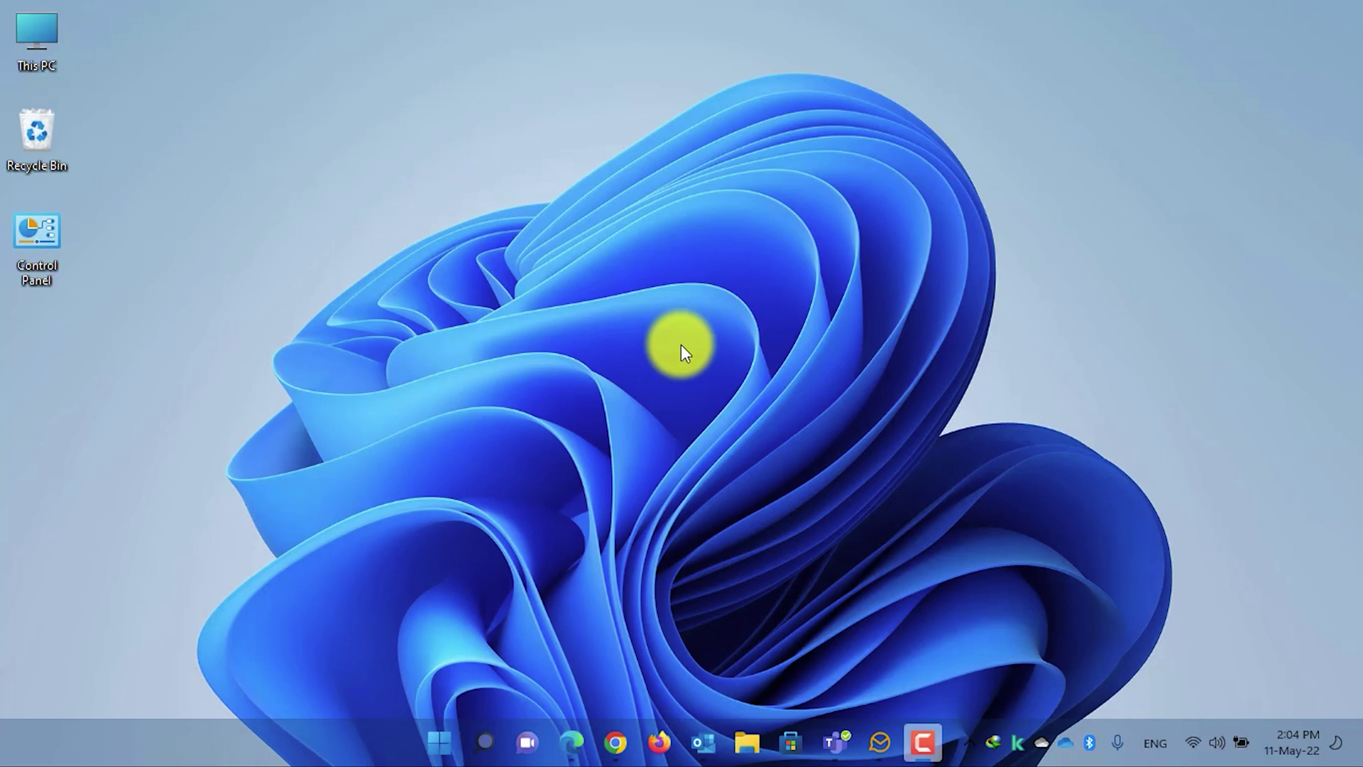
- Open a new File Explorer window showing This PC's folders and drives
click(40, 51)
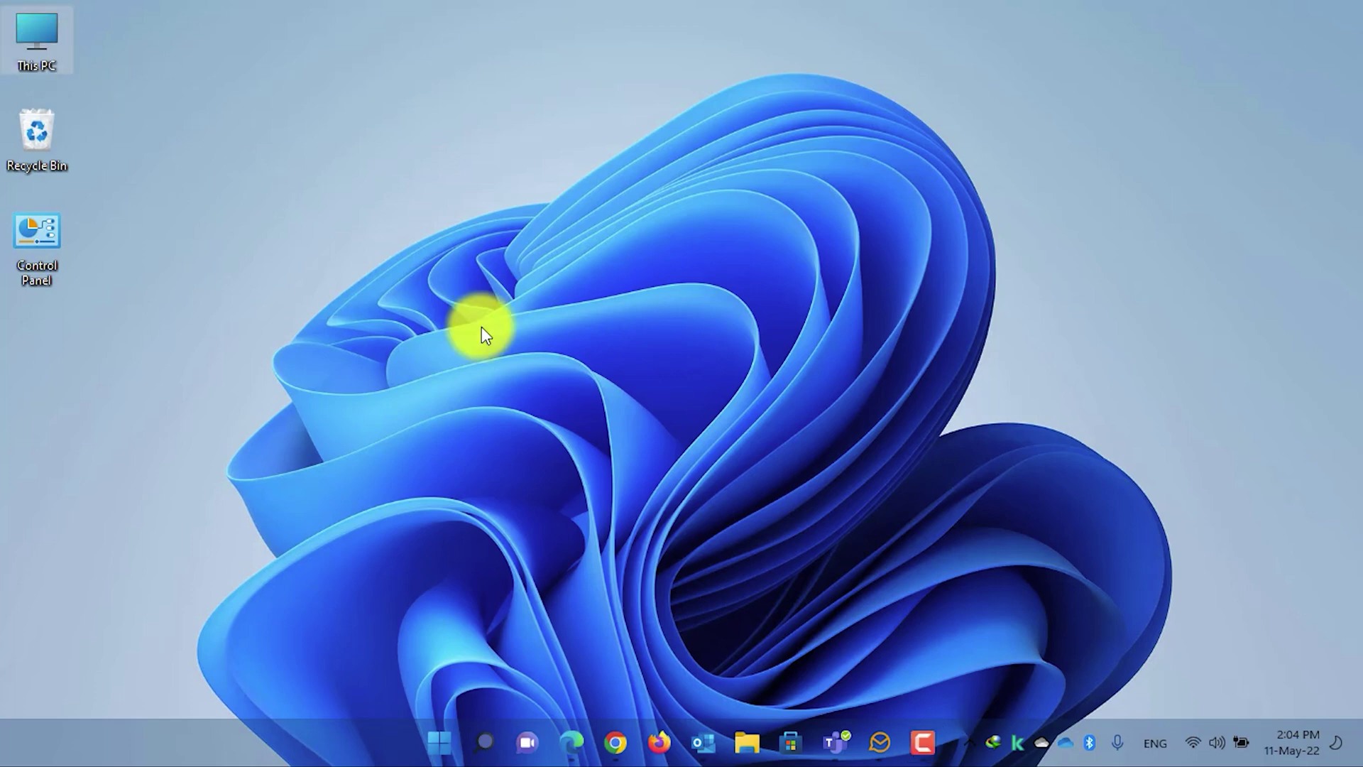
right_click(750, 739)
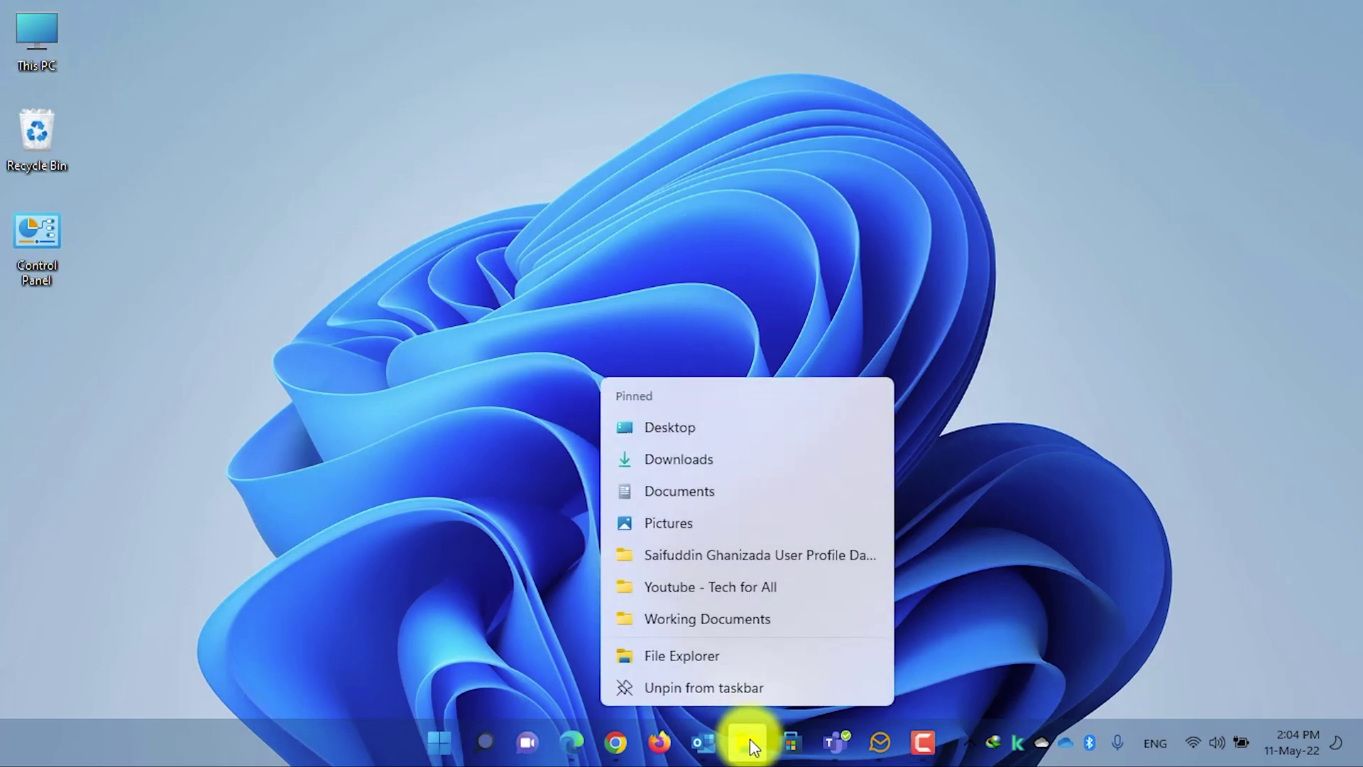
click(735, 656)
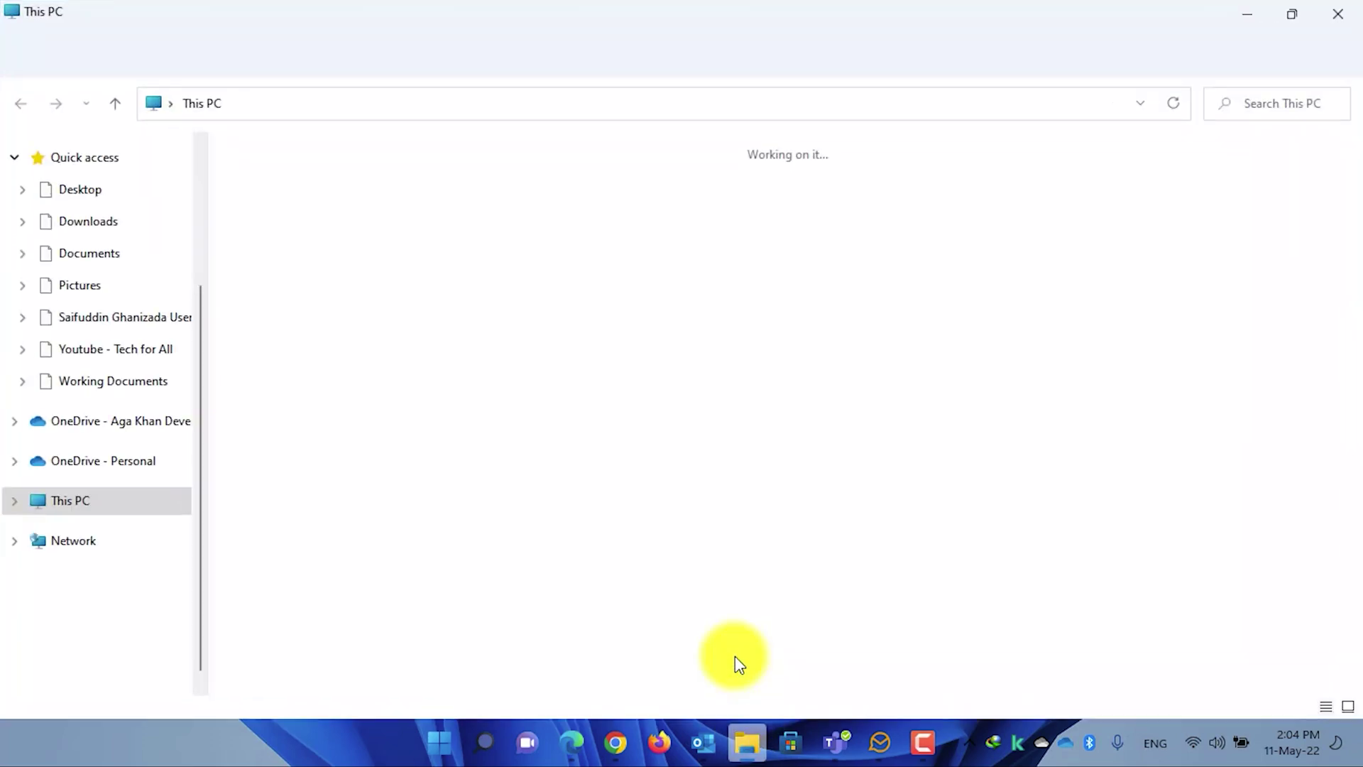
click(112, 301)
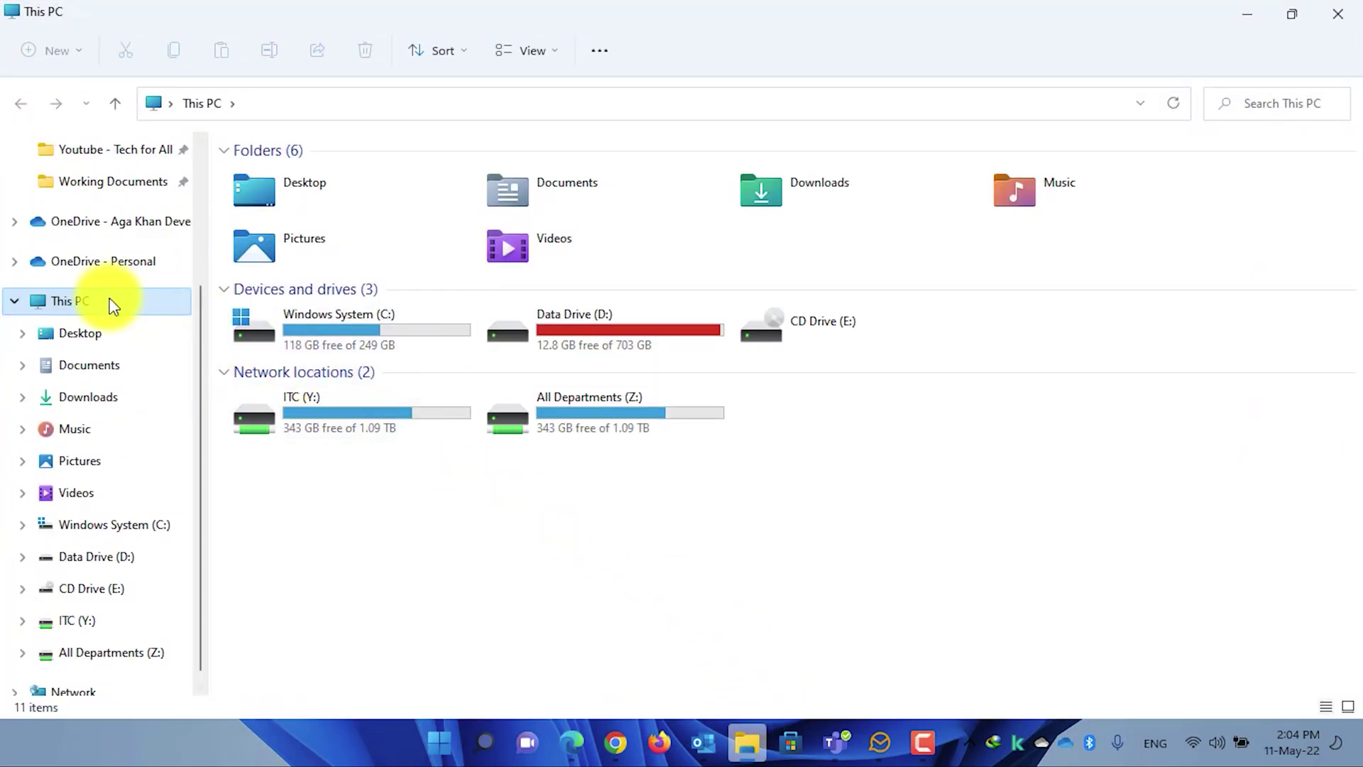
- Copy the This PC address from the address bar and close the window
right_click(163, 106)
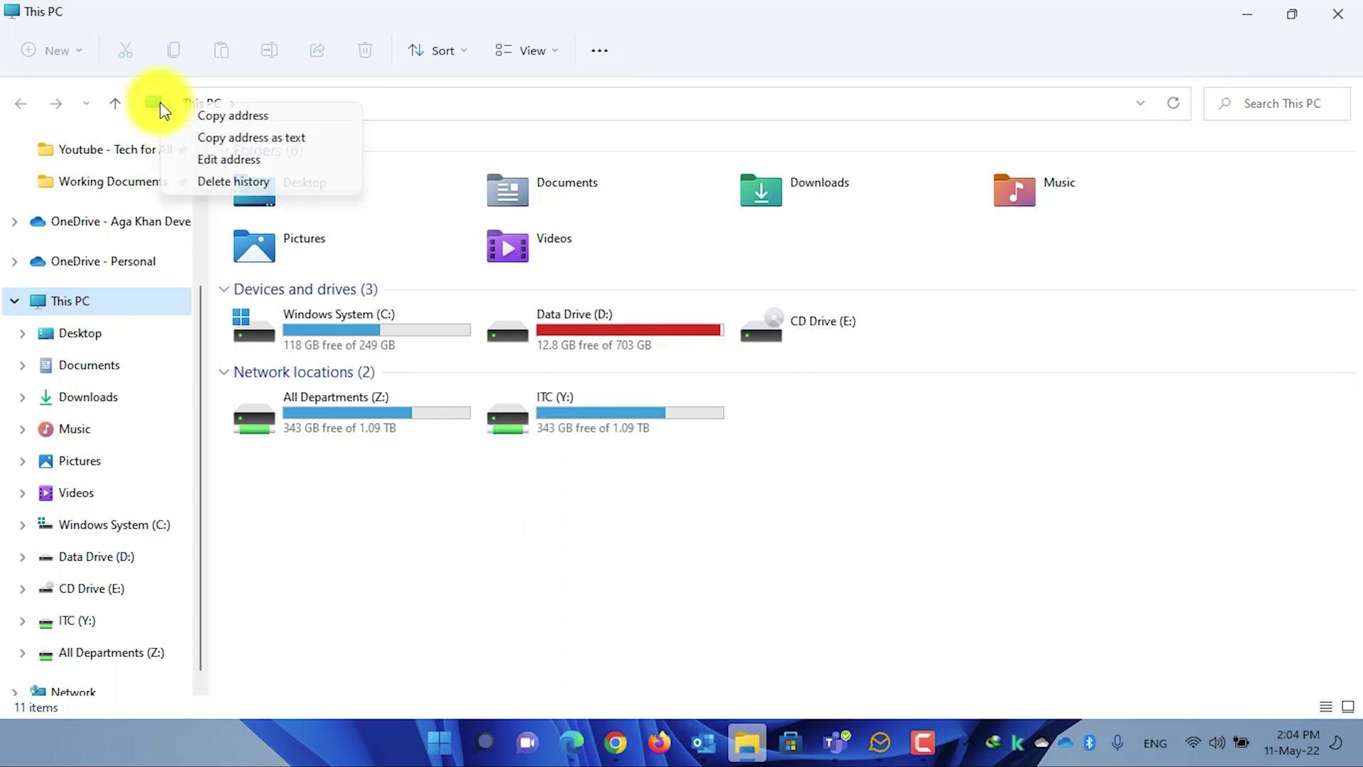
click(207, 121)
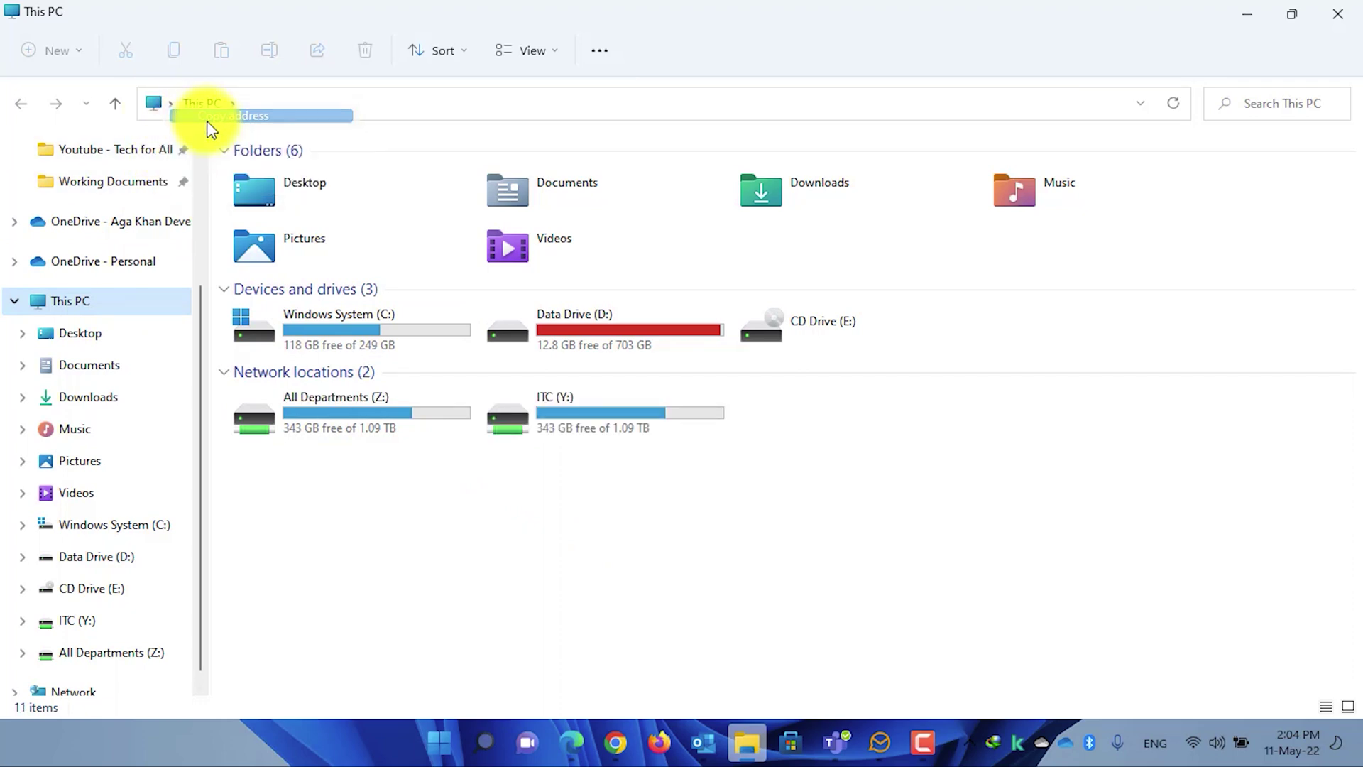
click(1331, 28)
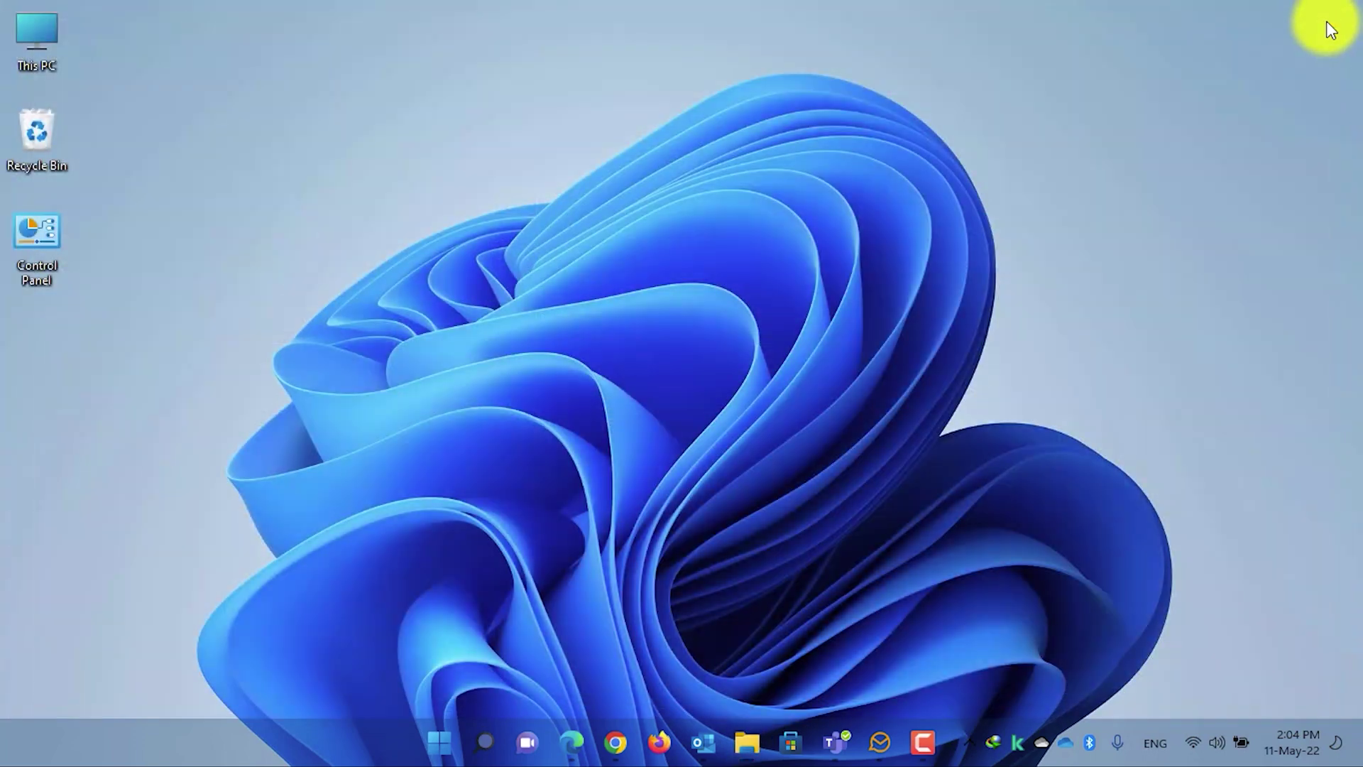
- Start a new desktop shortcut, paste the copied This PC address as location, and trim the trailing quote
right_click(572, 242)
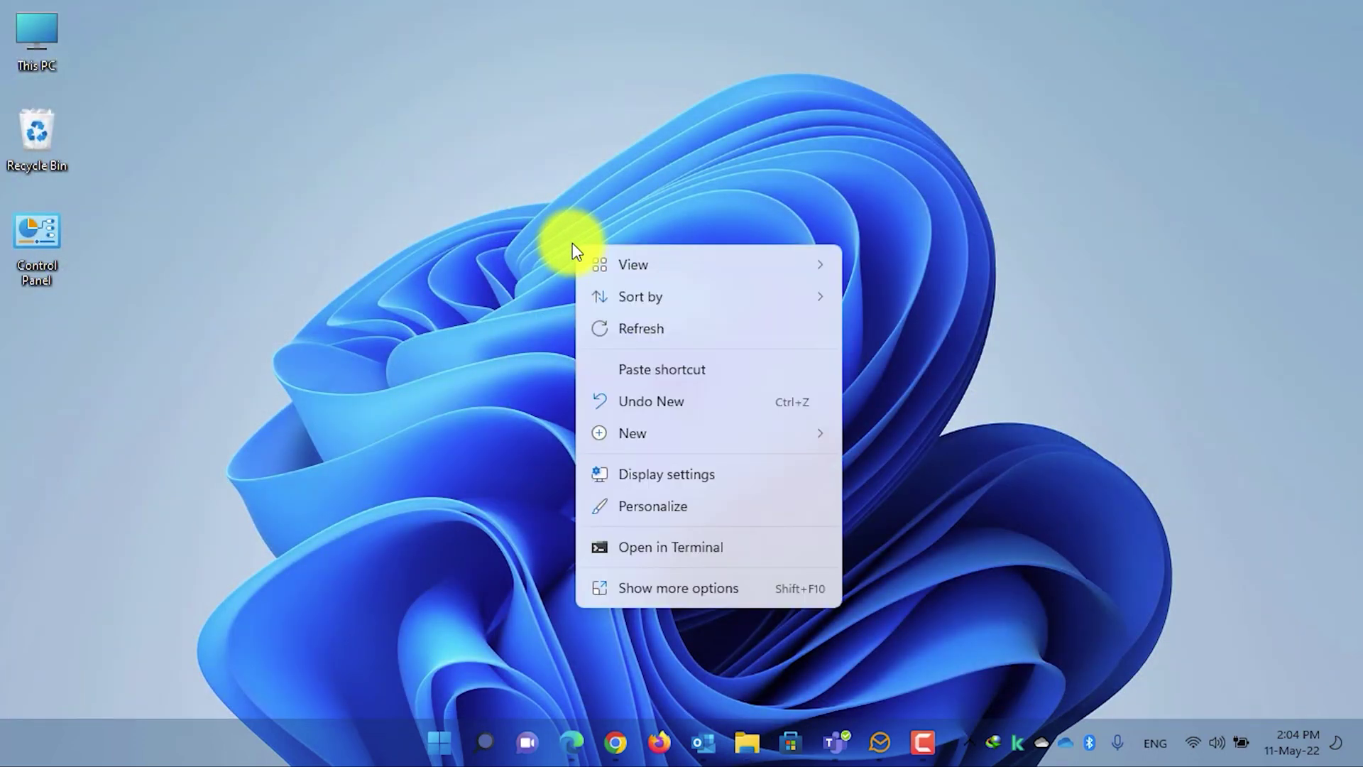
mouse_move(667, 432)
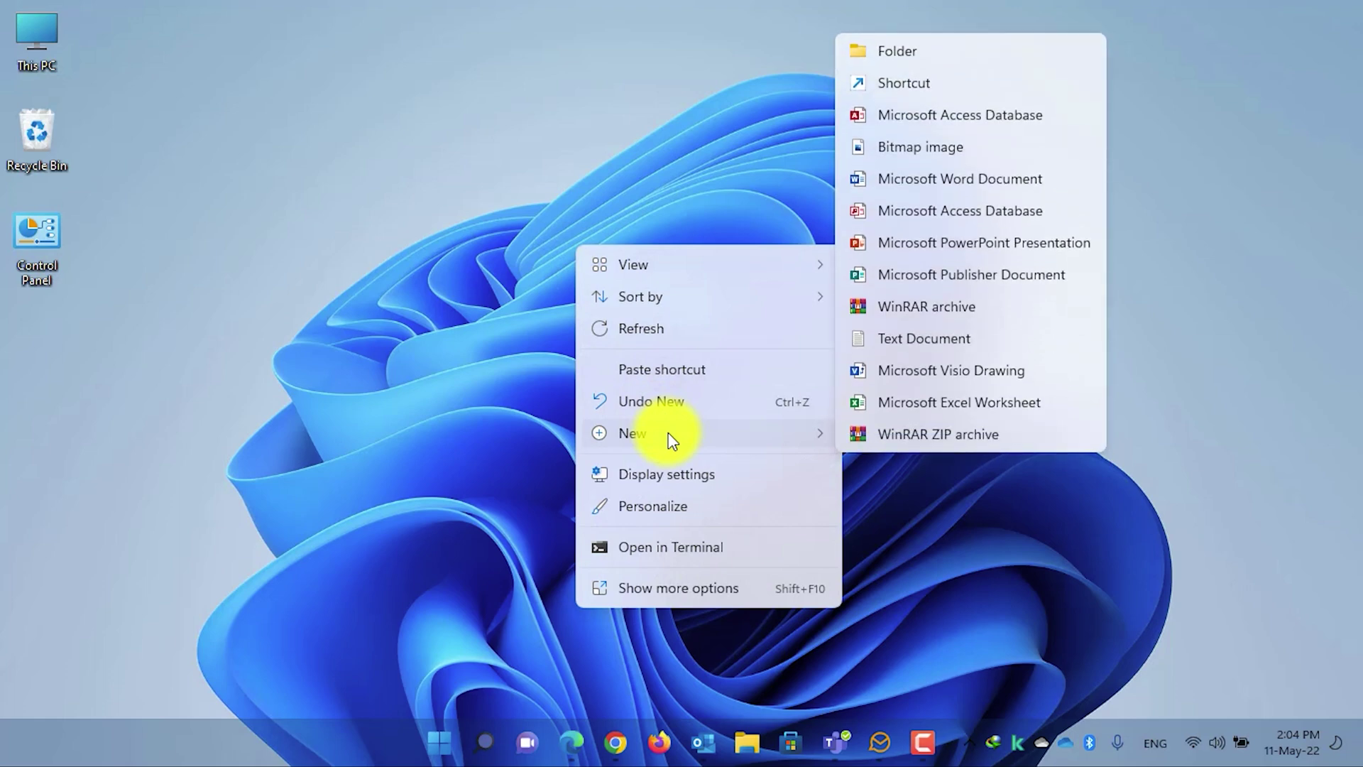
click(888, 93)
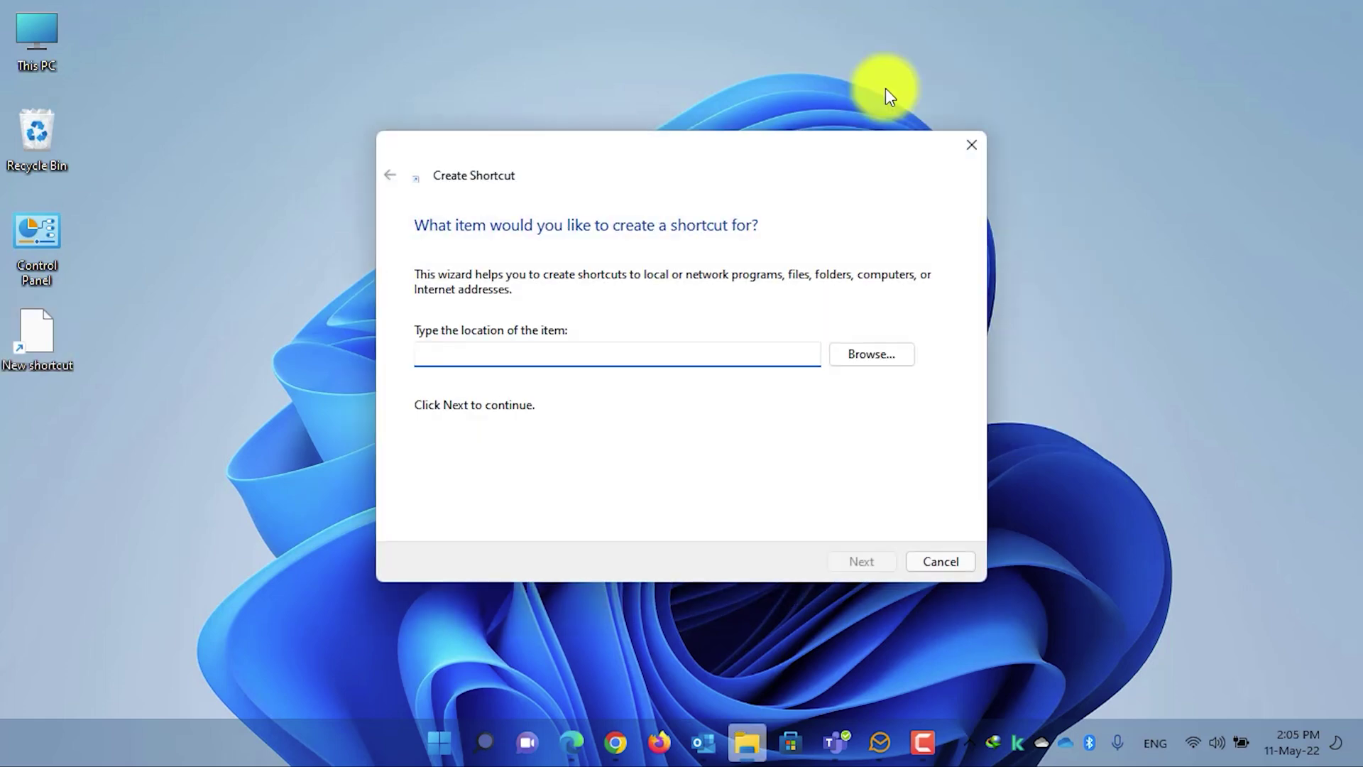
key(ctrl+v)
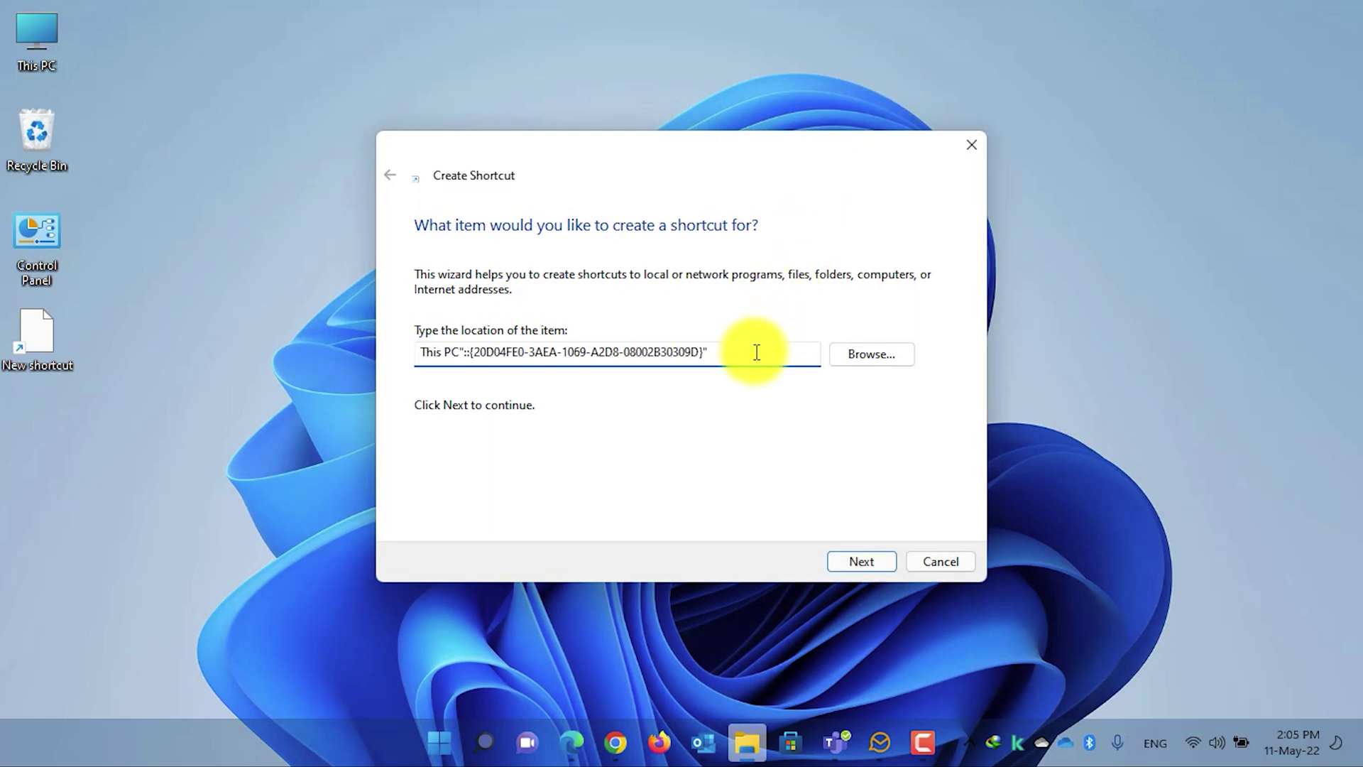
key(BackSpace)
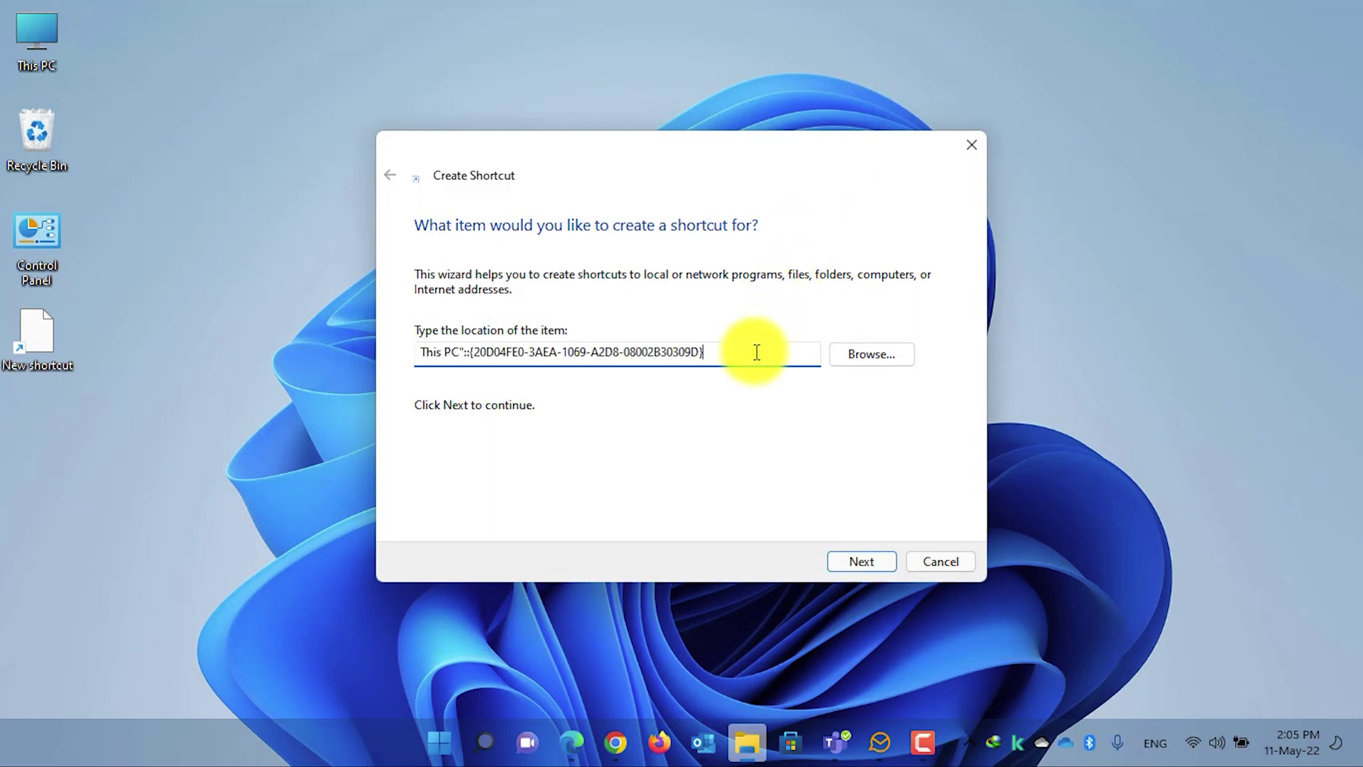
click(464, 350)
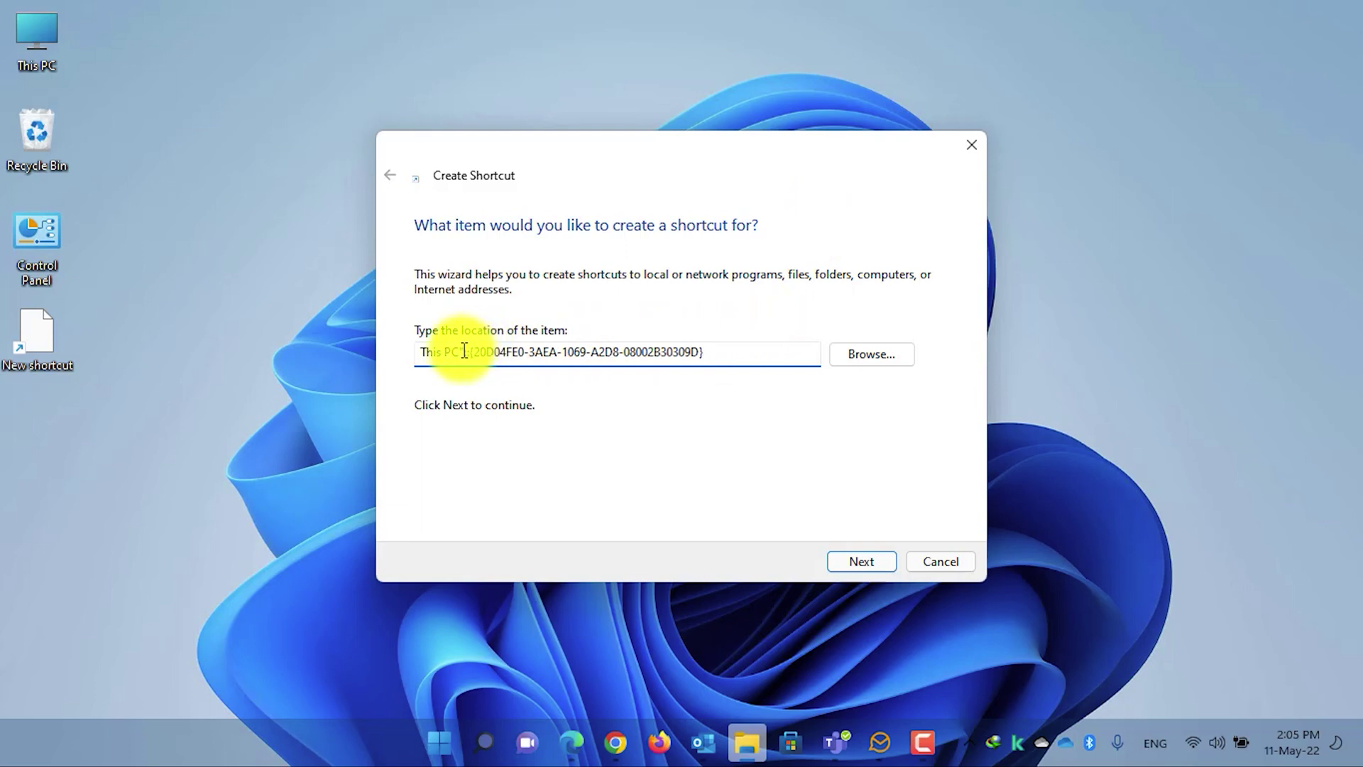
- Replace the leading 'This PC' with explorer.exe shell: and add a third colon before the brace
key(Delete)
key(BackSpace)
key(BackSpace)
key(BackSpace)
key(BackSpace)
key(BackSpace)
key(BackSpace)
key(BackSpace)
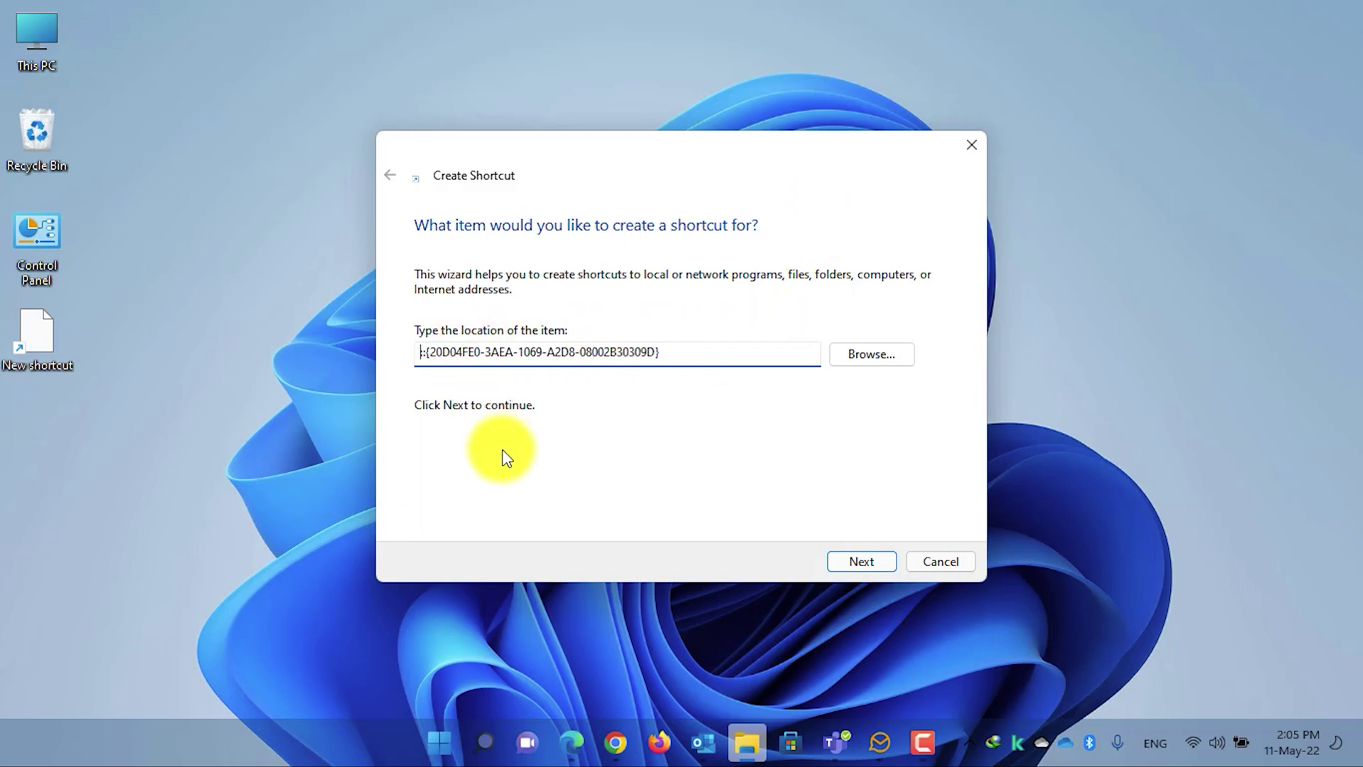
text(:)
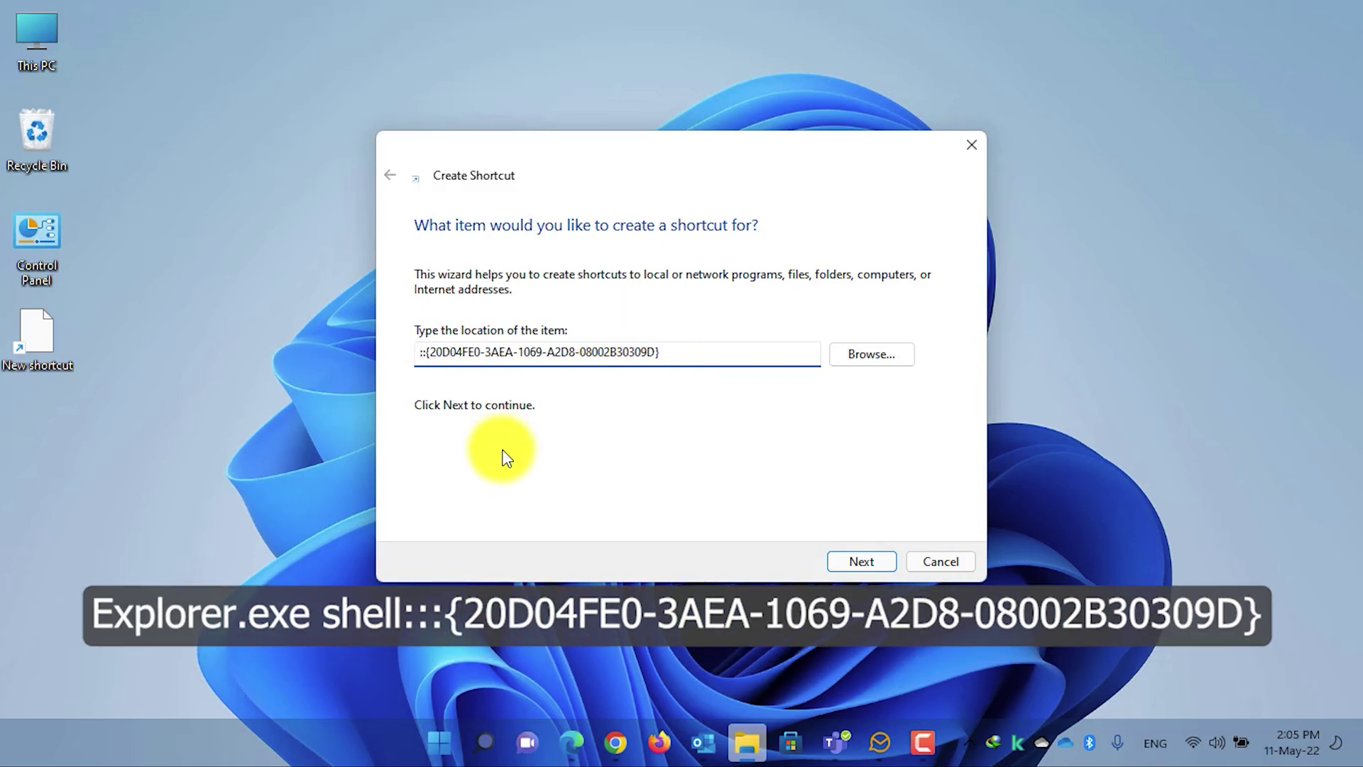
text(exp)
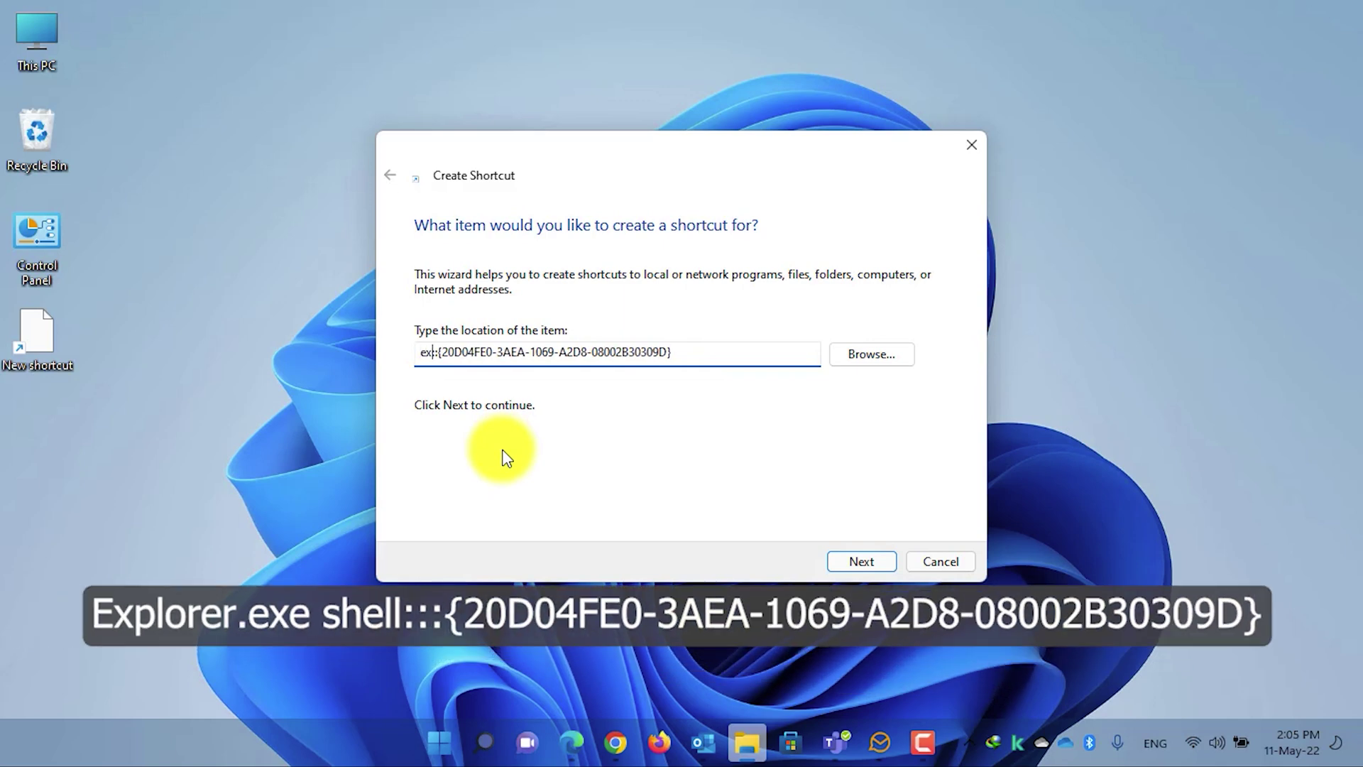
text(lorer.exe)
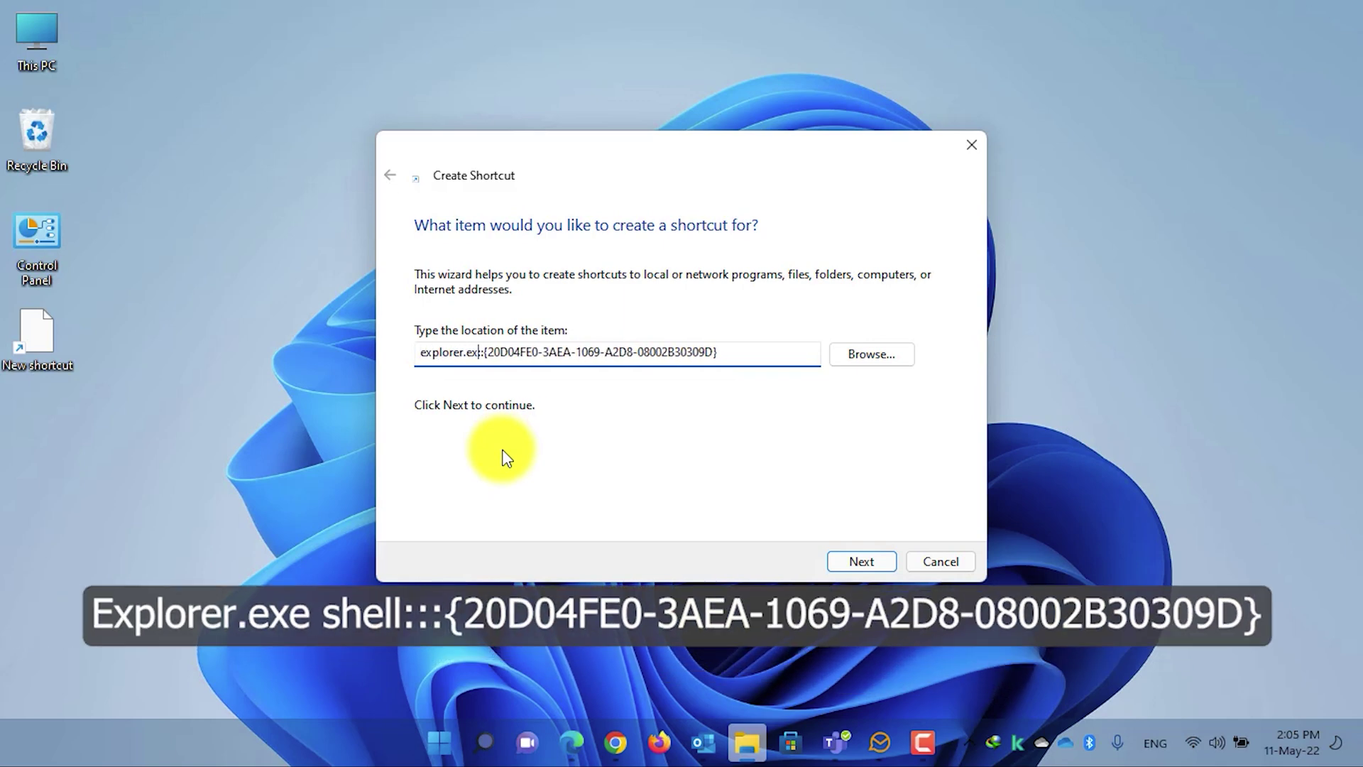
text( shell)
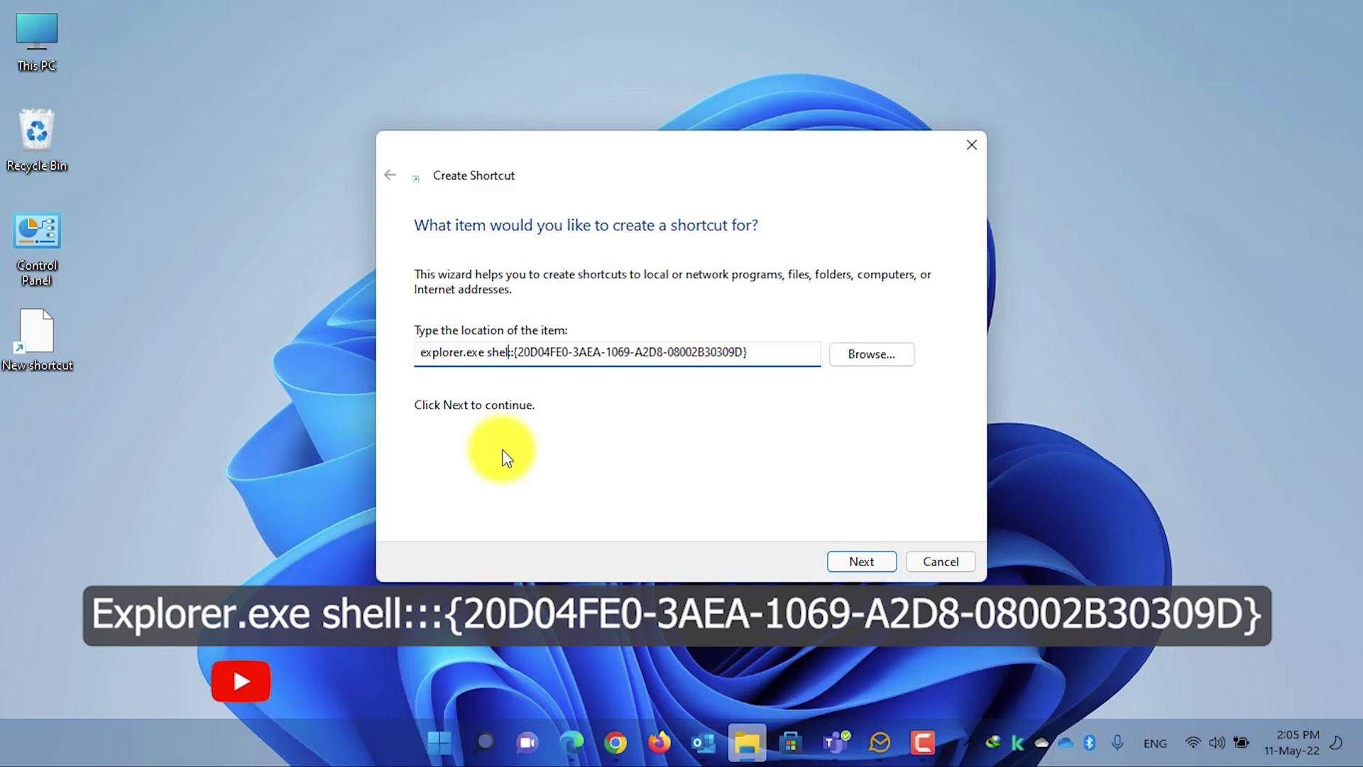
text(:)
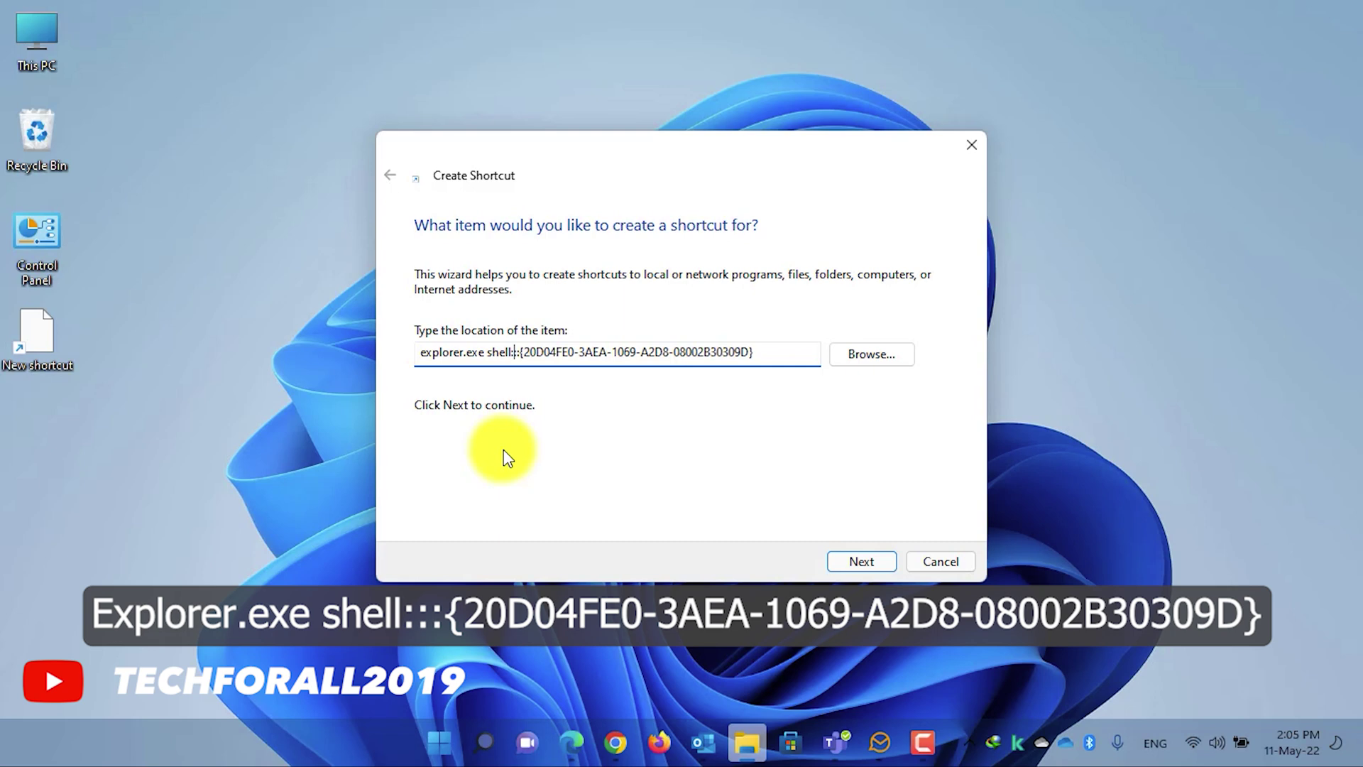
click(429, 352)
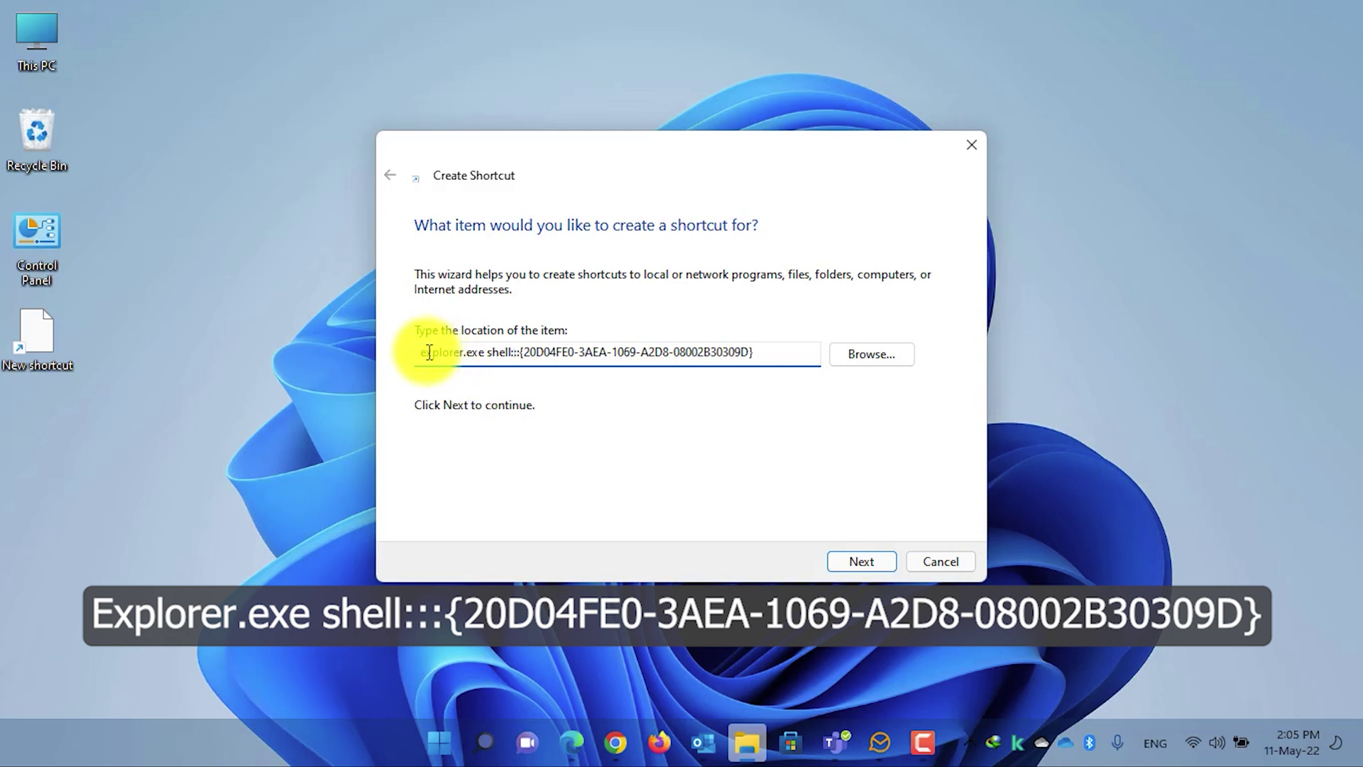
text(:)
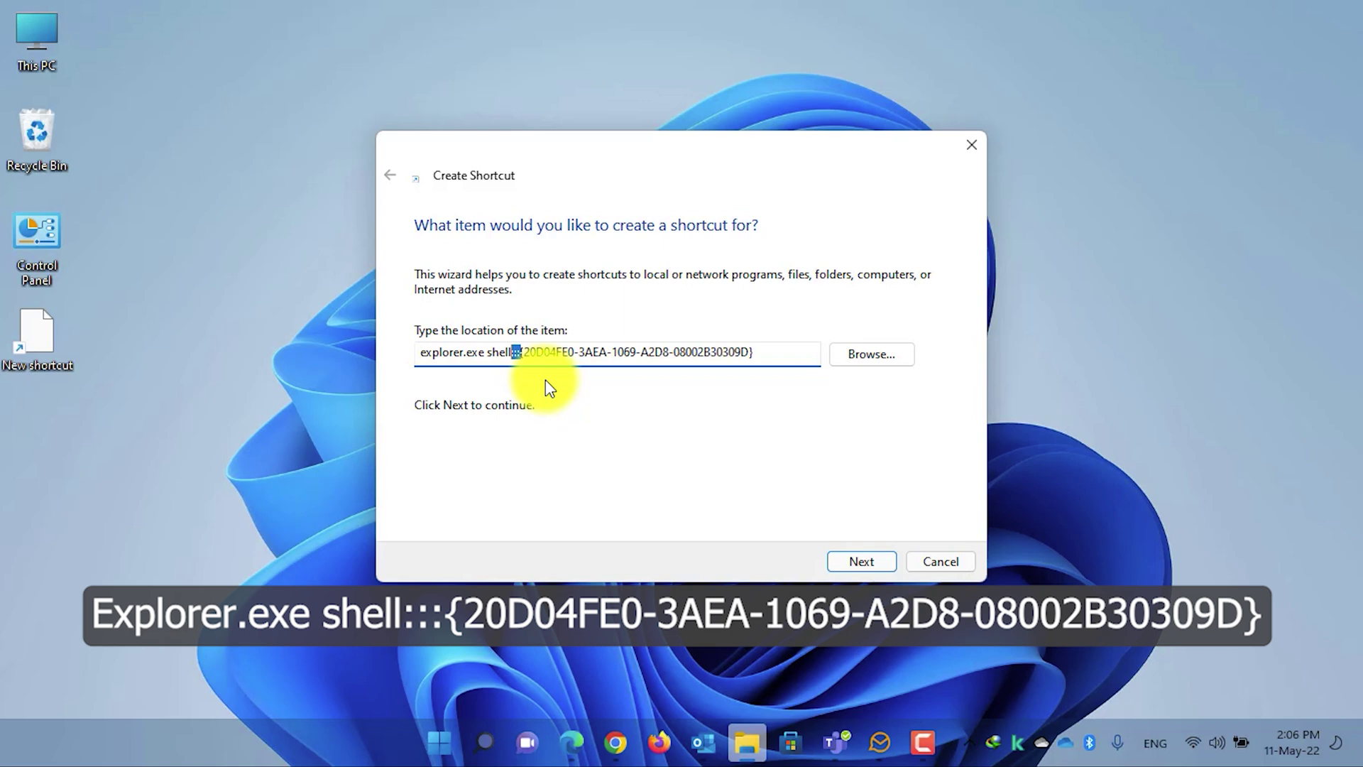
click(588, 352)
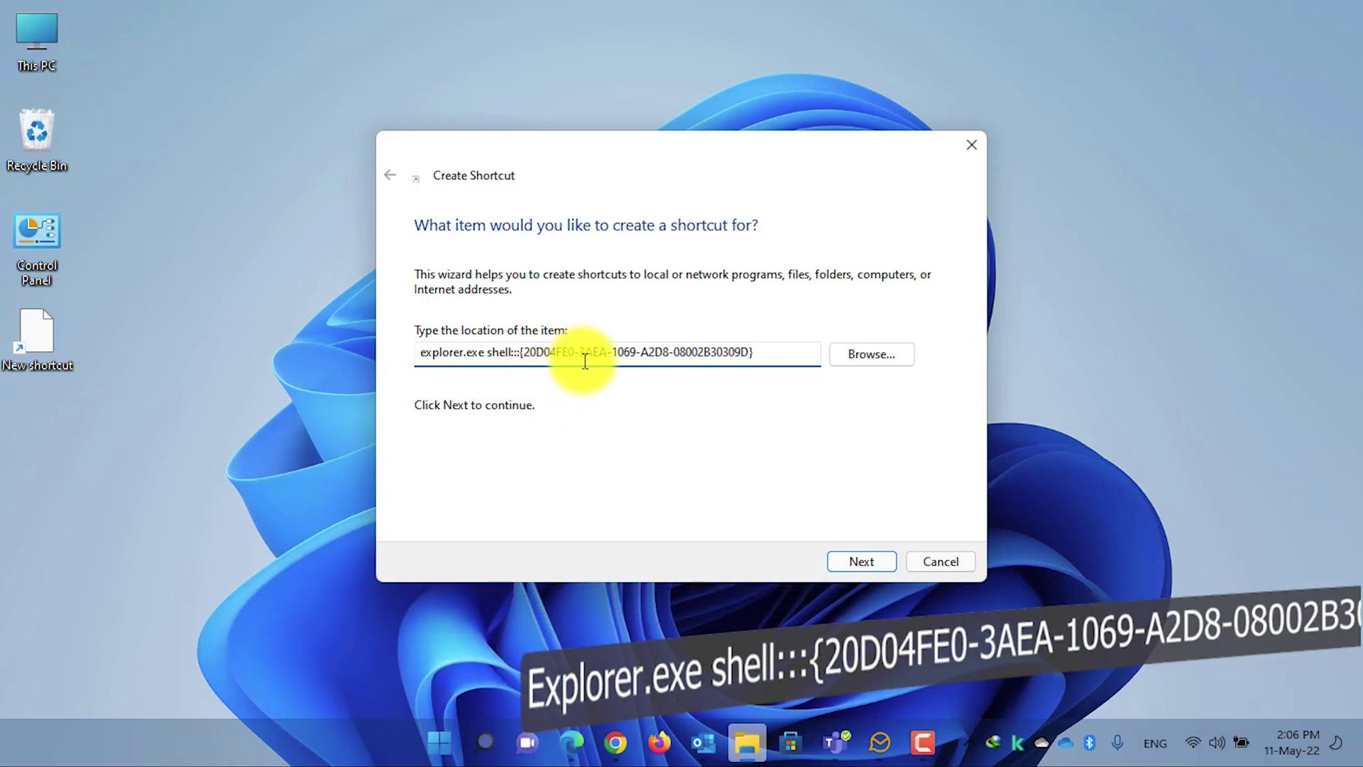
- Name the shortcut 'This PC' and finish the Create Shortcut wizard
click(858, 561)
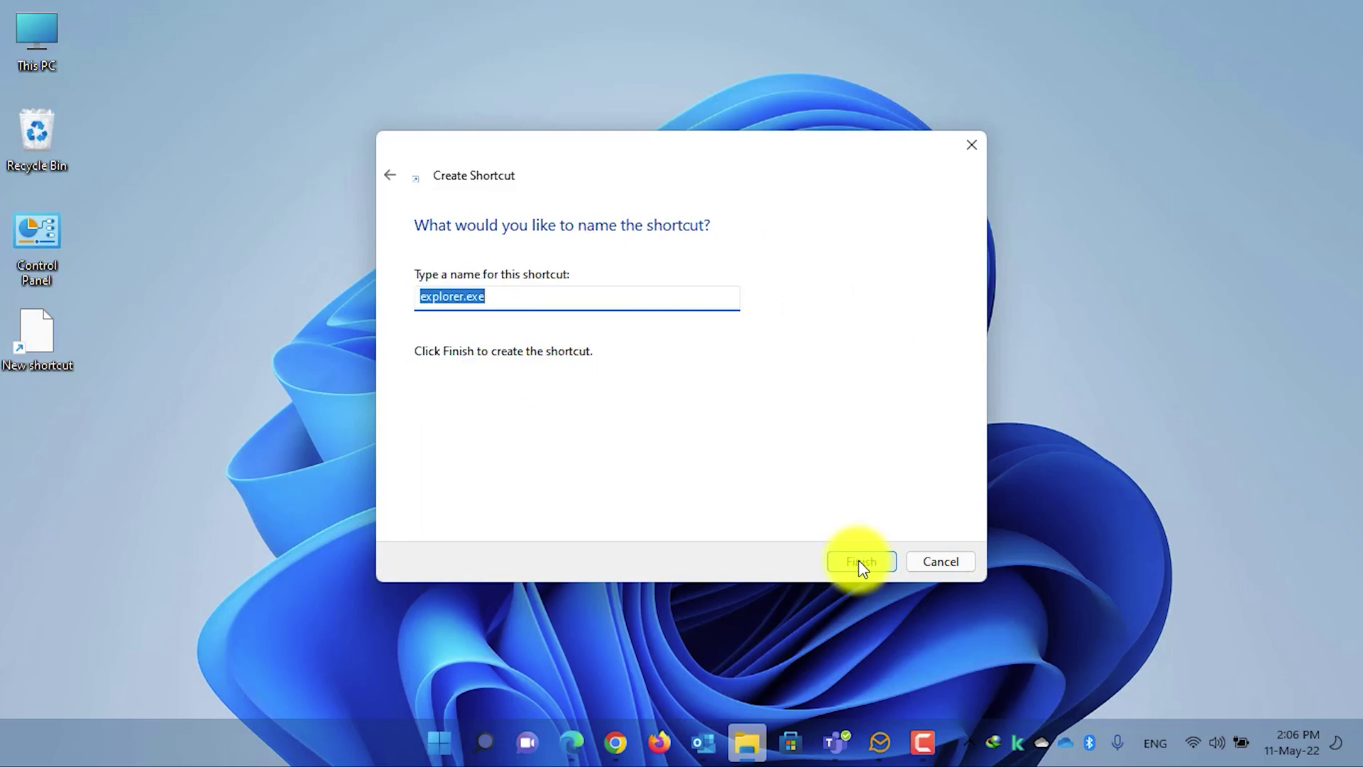
text(This PC)
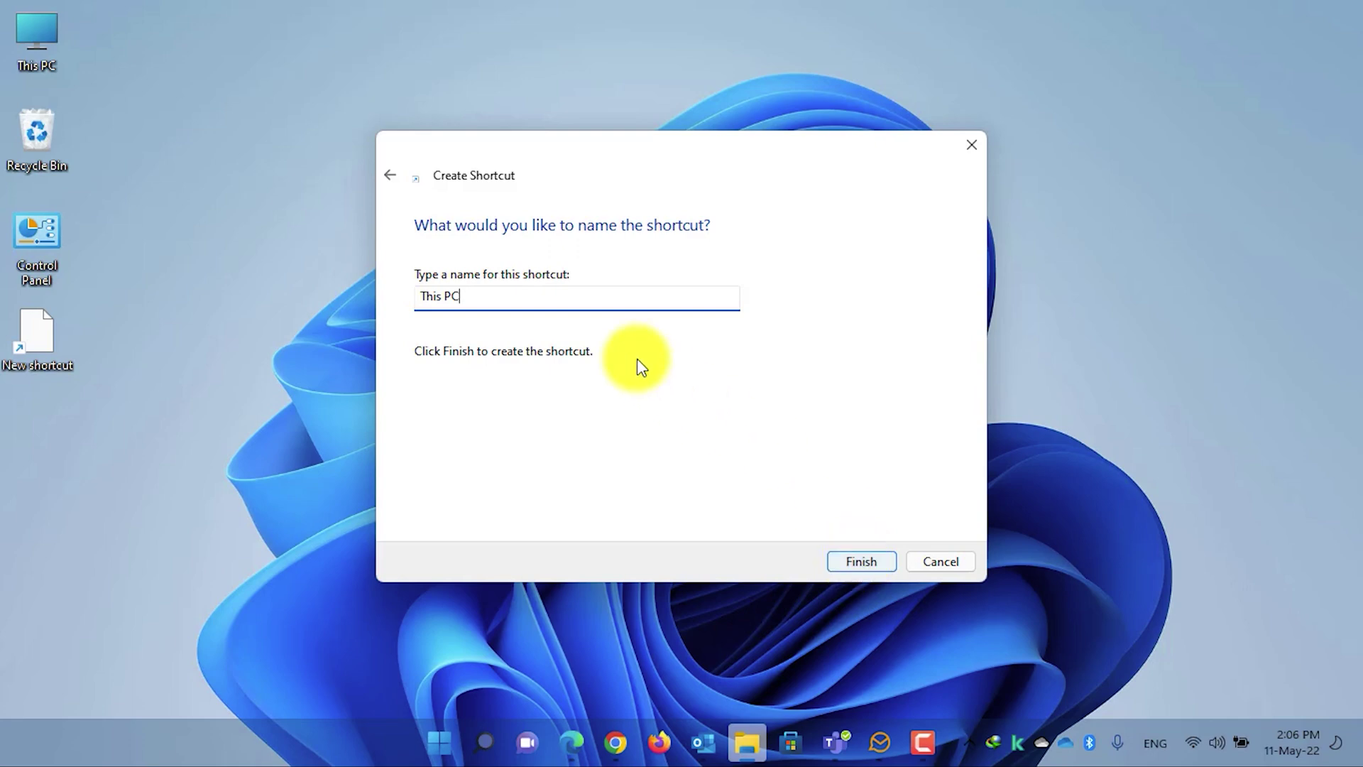
click(867, 562)
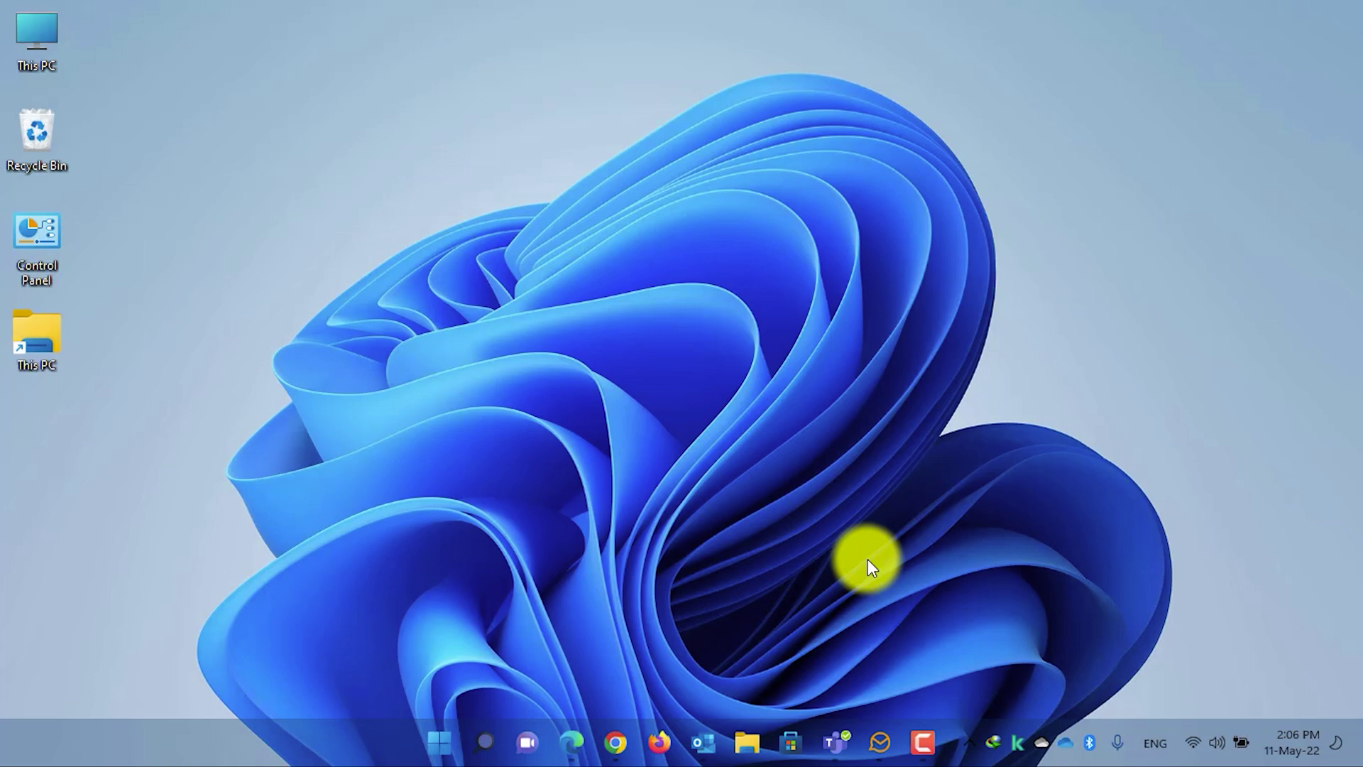
- Test the new shortcut by opening This PC from it, then close the window
double_click(48, 339)
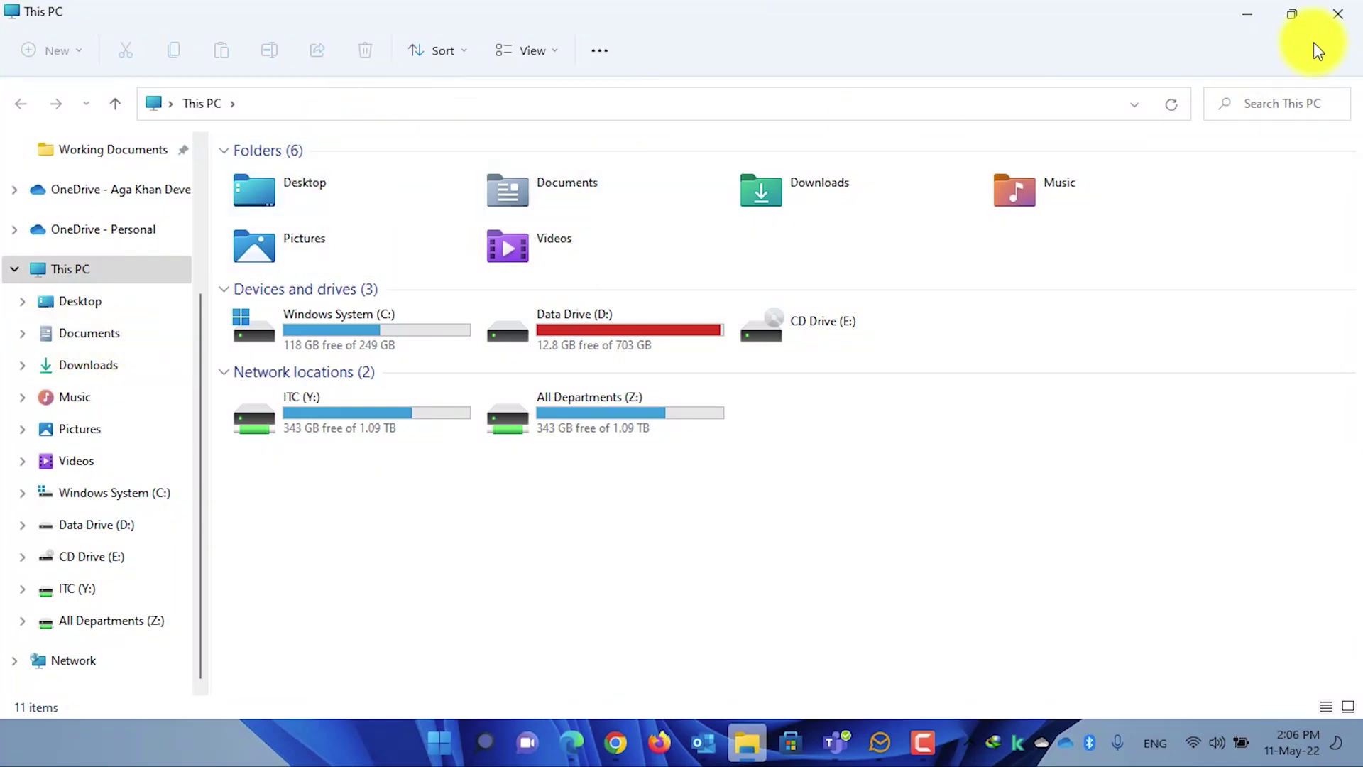
click(1338, 13)
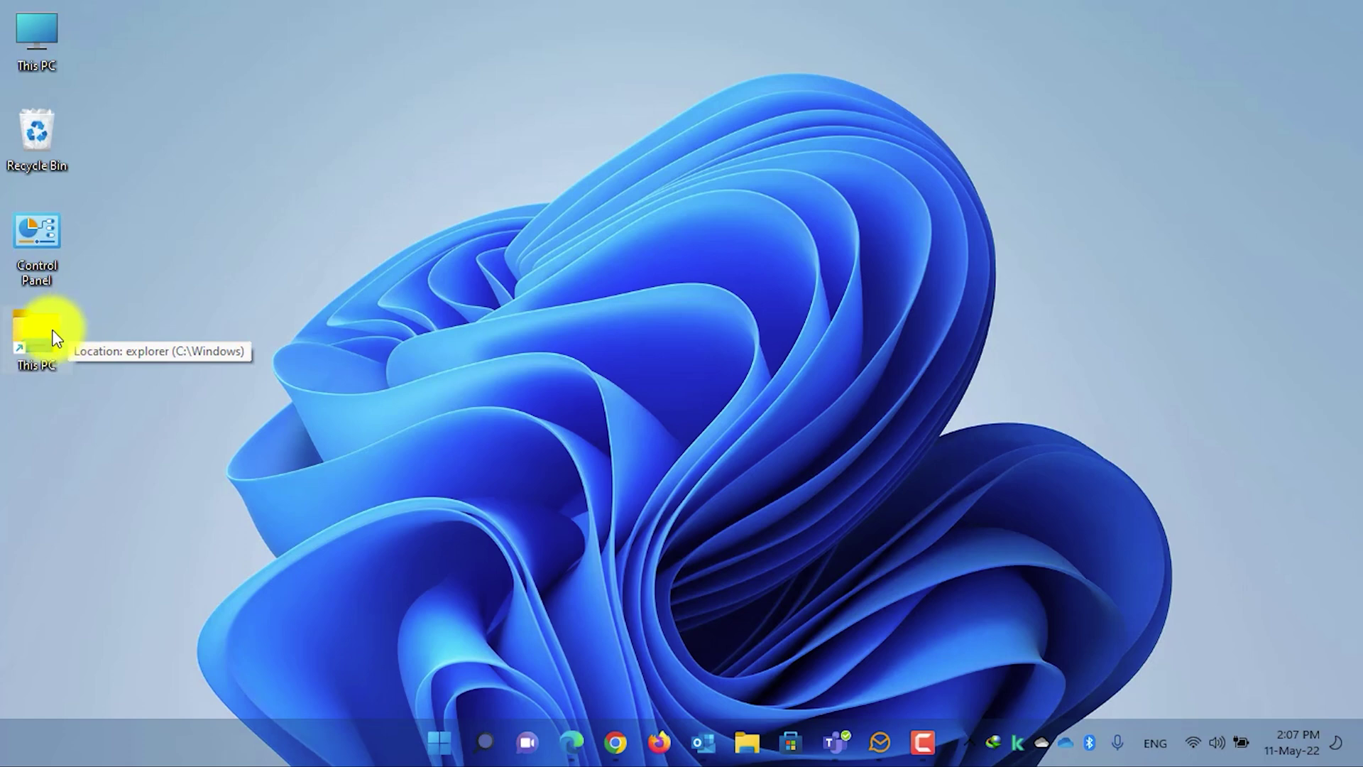
- From the This PC shortcut's Properties, open Change Icon and enter imageres.dll as the icon file
right_click(53, 331)
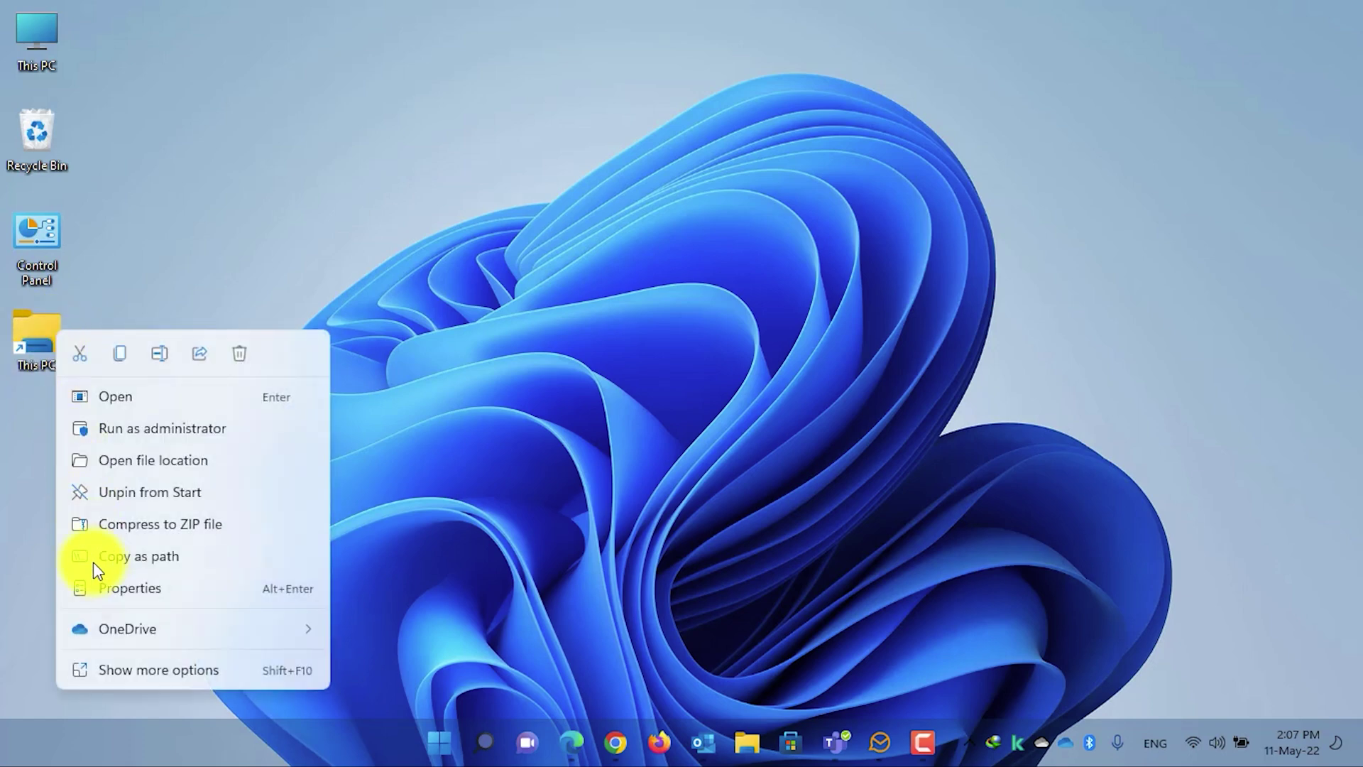
click(154, 593)
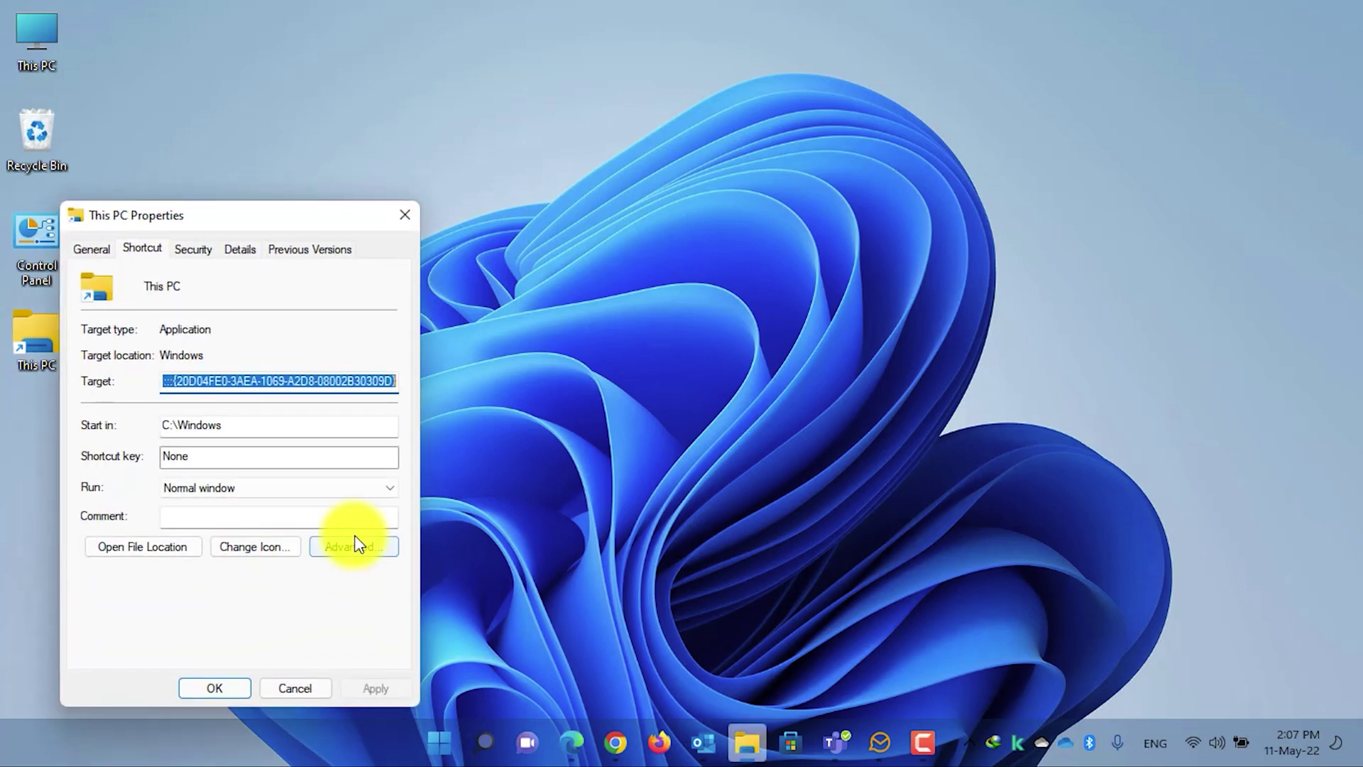
click(249, 547)
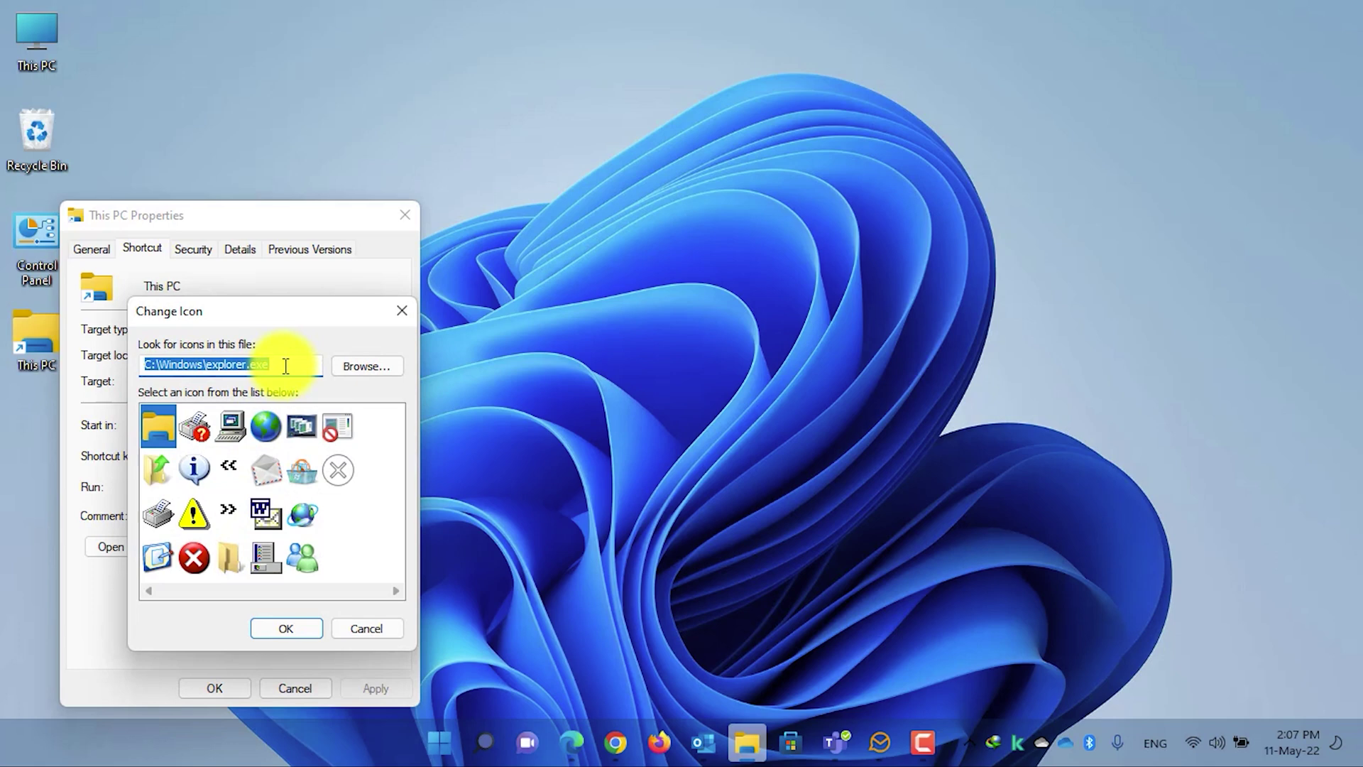
key(BackSpace)
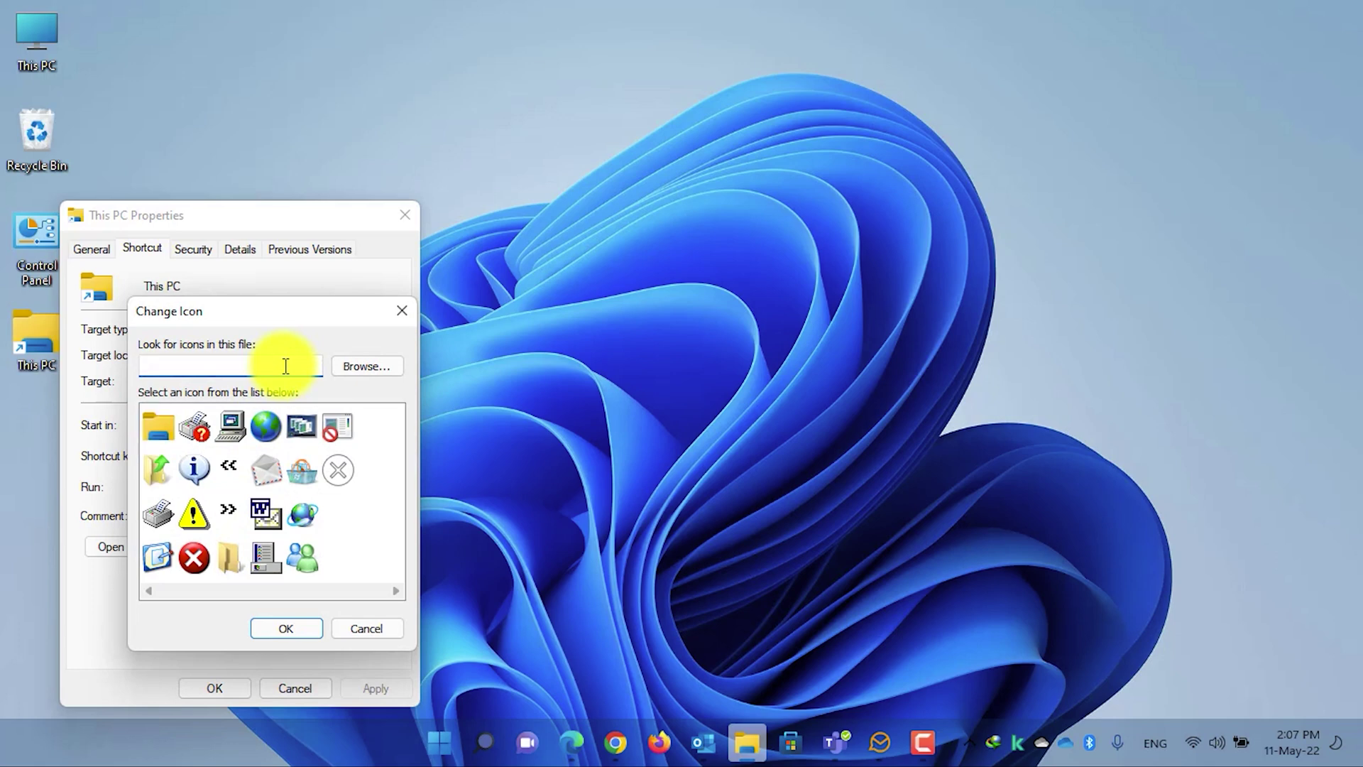
text(image.r)
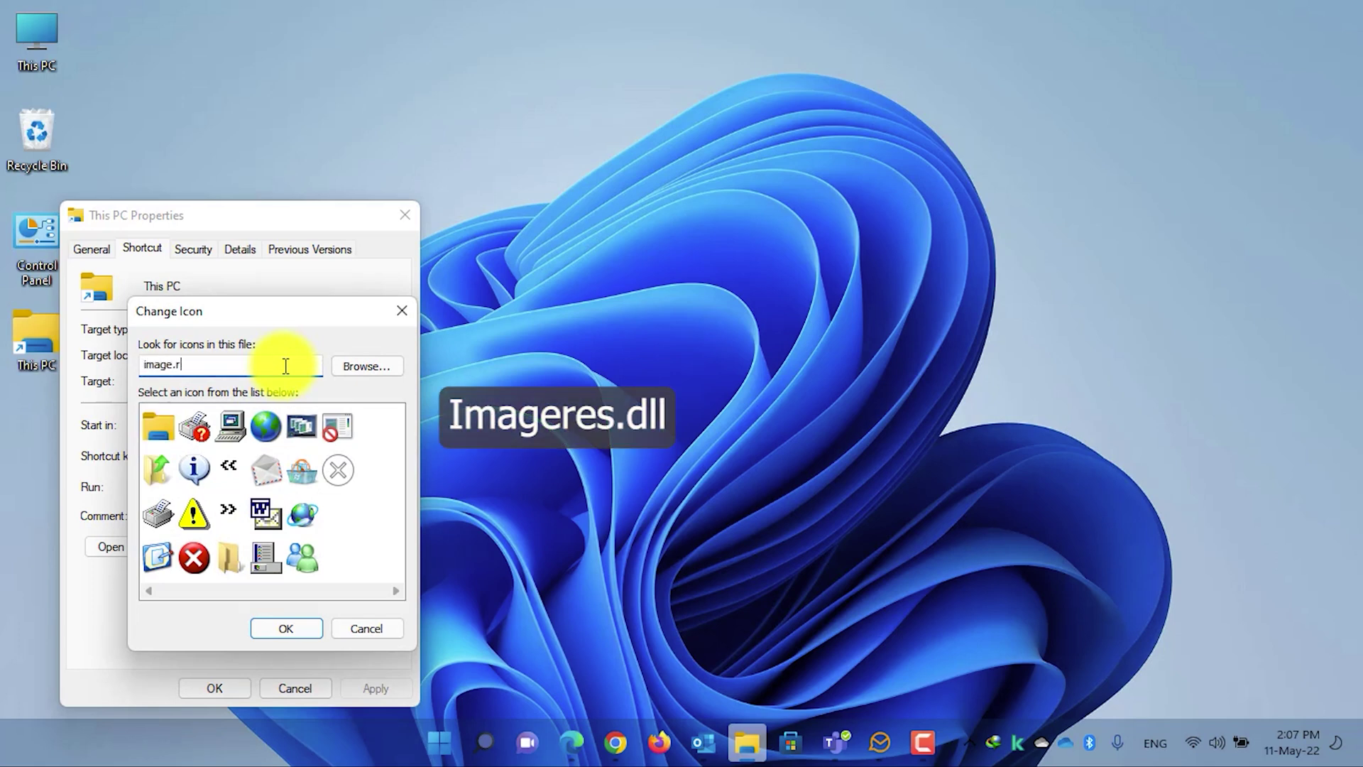
key(BackSpace)
key(BackSpace)
text(res.dll)
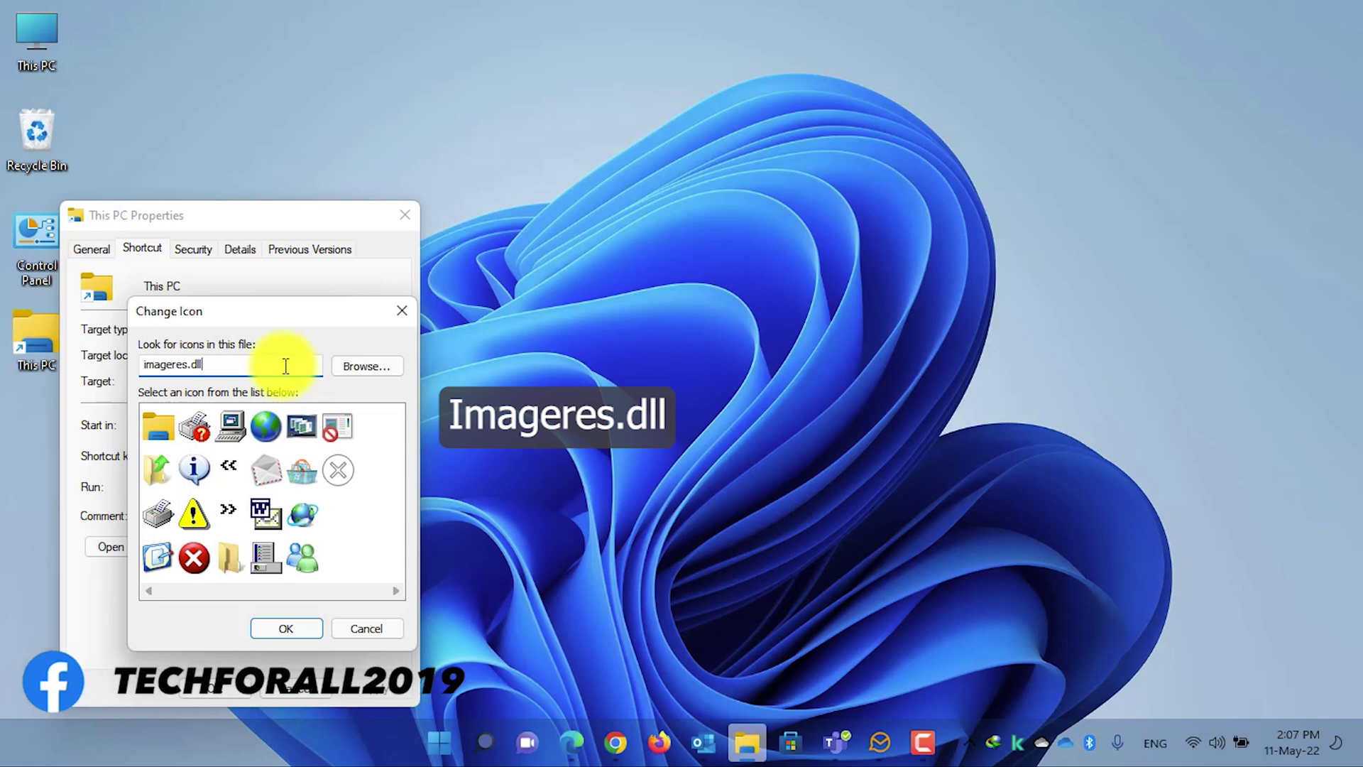
drag(283, 365, 91, 359)
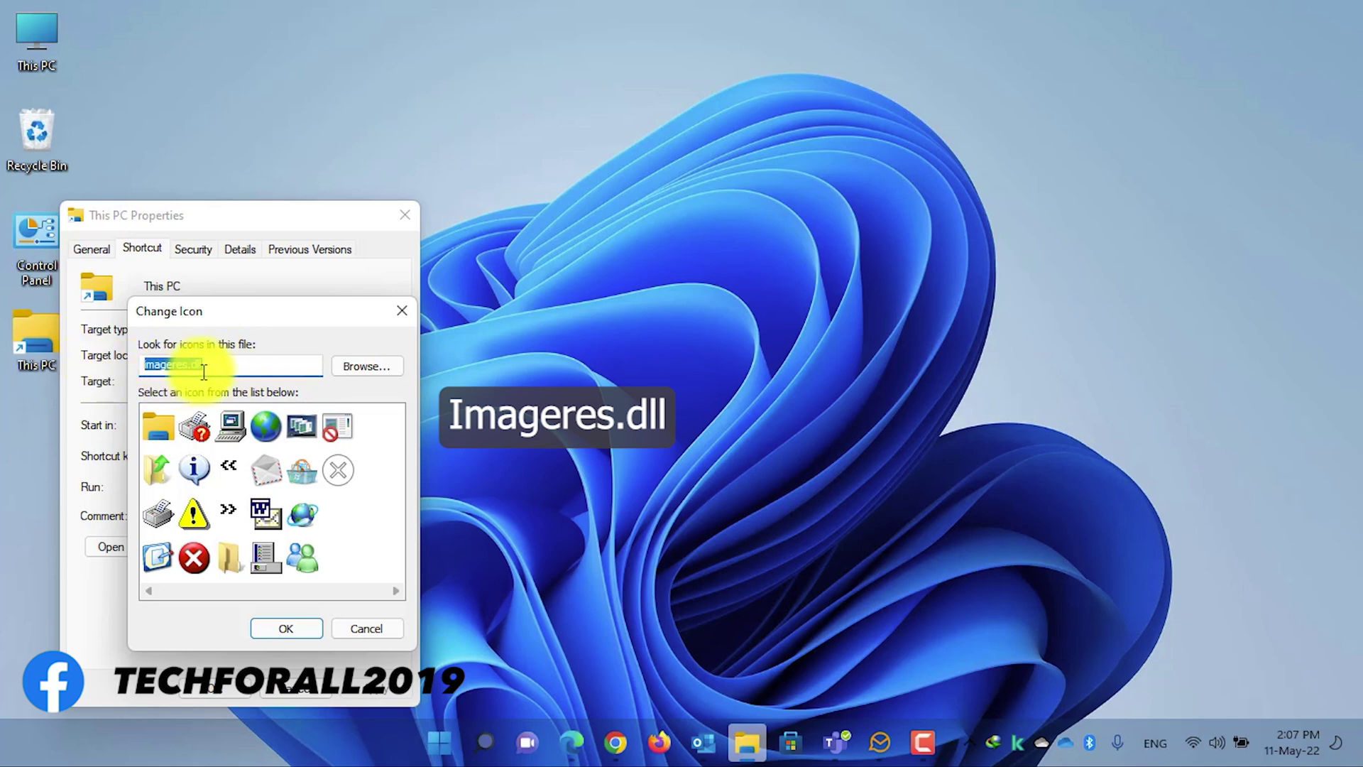
- Load the imageres.dll icons, choose the monitor icon, and confirm with OK, Apply and OK
key(Return)
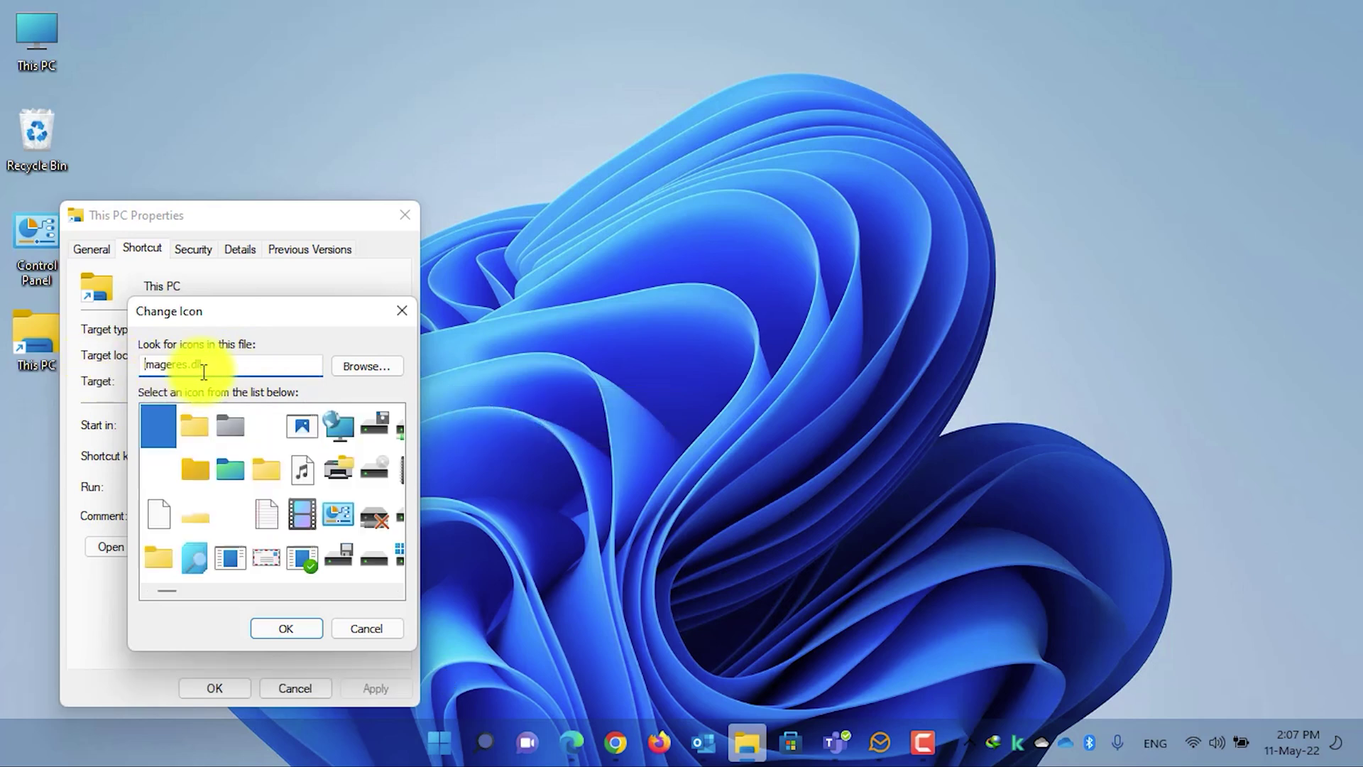
click(228, 439)
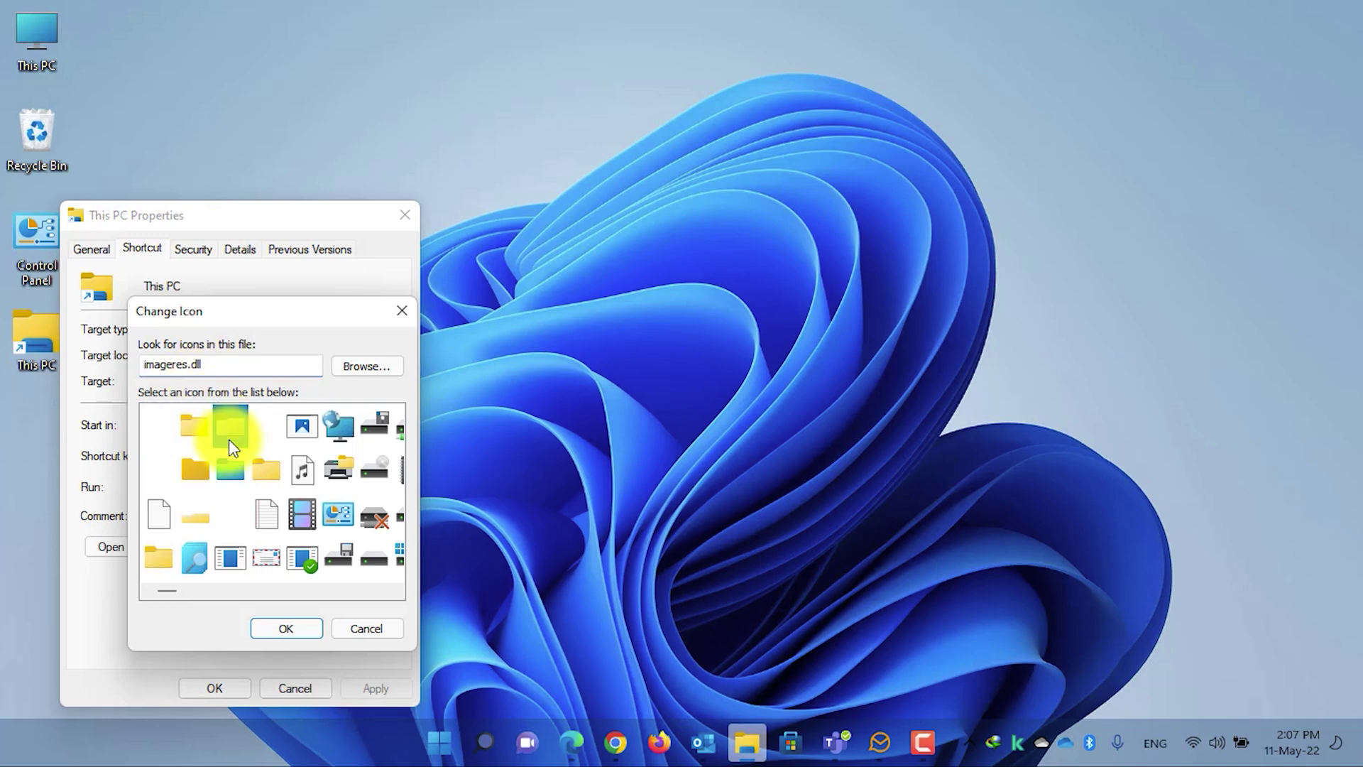
key(Right)
key(Right)
key(Right)
key(Right)
key(Right)
key(Right)
key(Right)
key(Right)
key(Right)
key(Right)
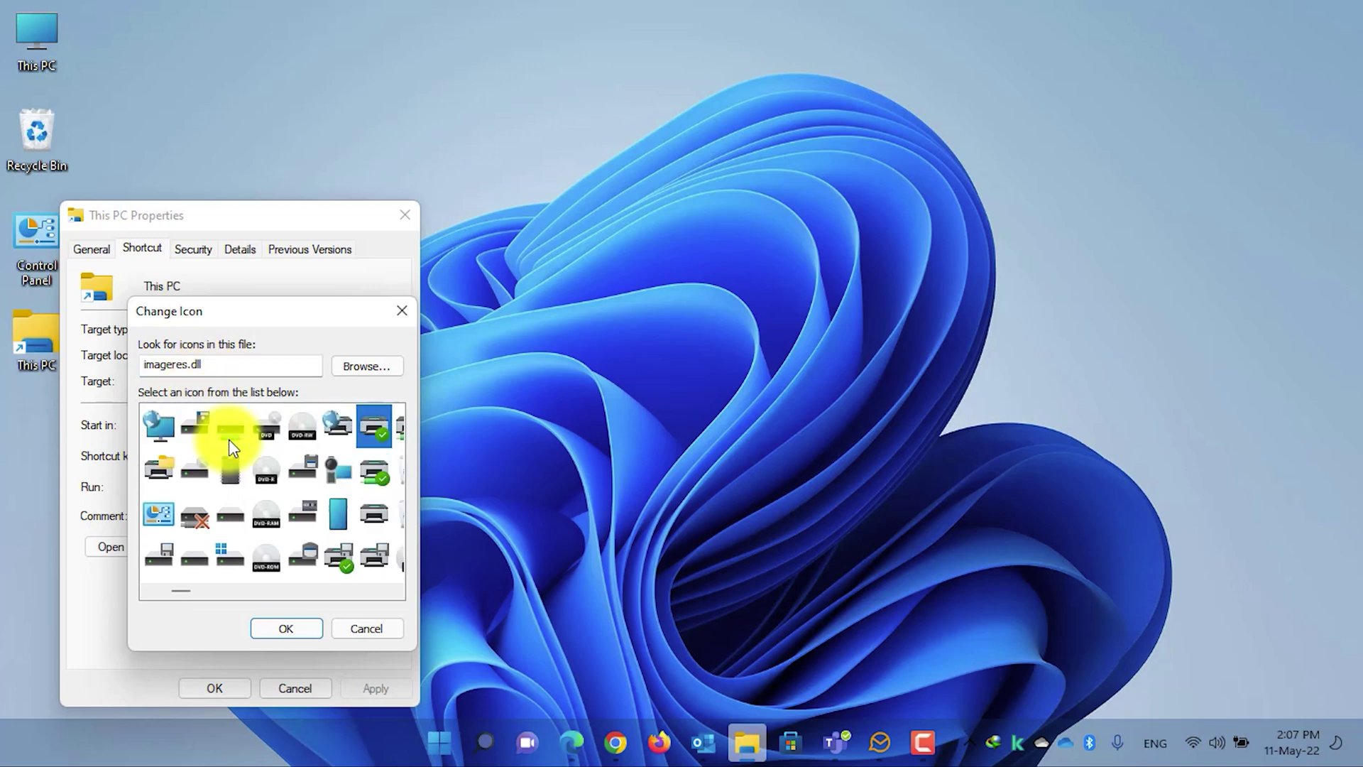
key(Right)
key(Right)
key(Right)
key(Right)
key(Right)
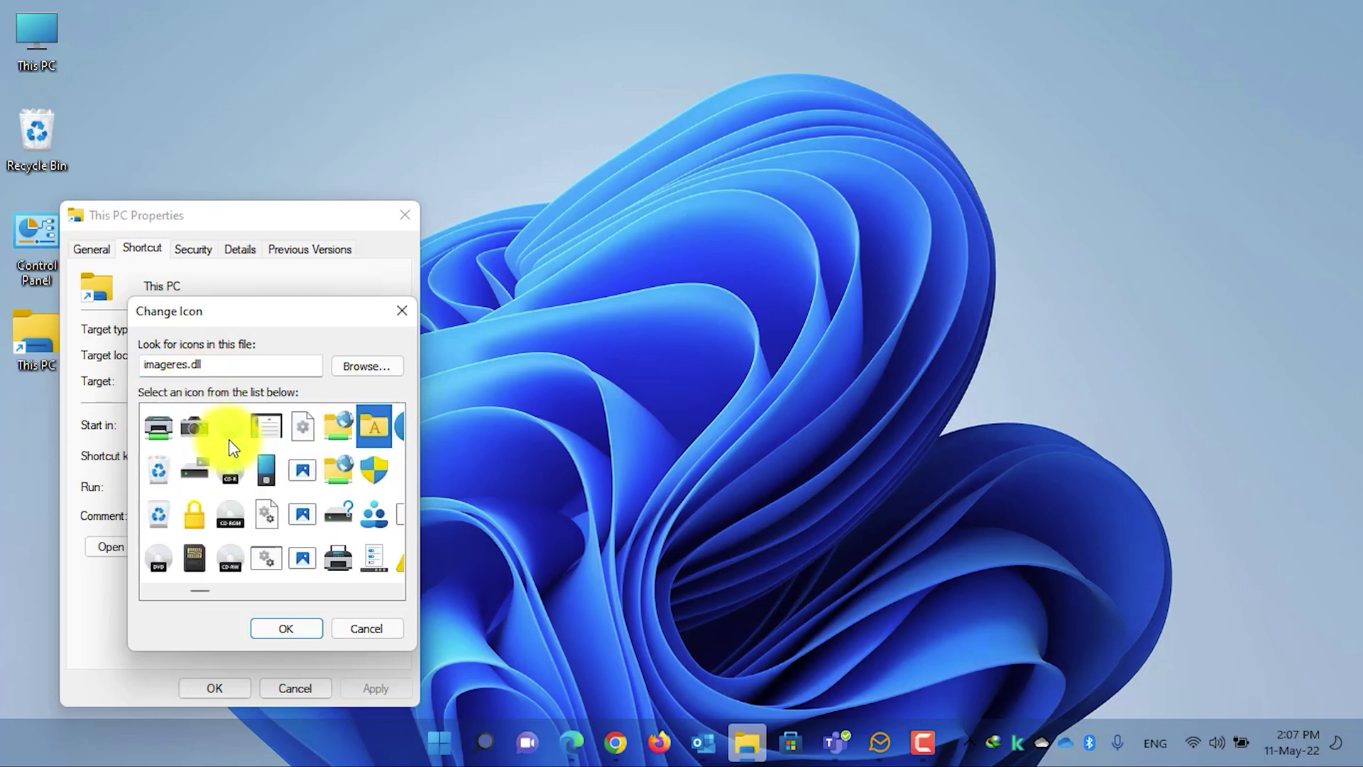
key(Right)
key(Right)
key(Right)
key(Right)
key(Right)
key(Right)
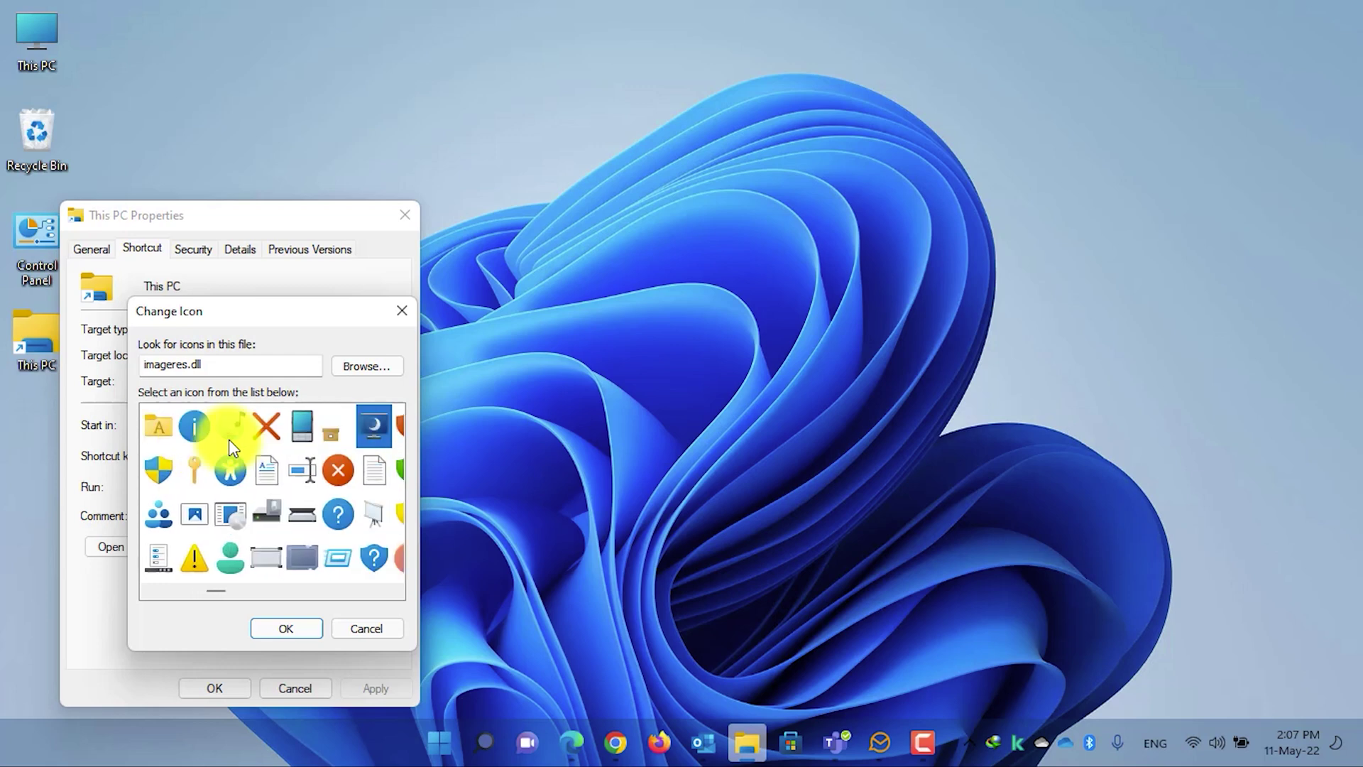
key(Left)
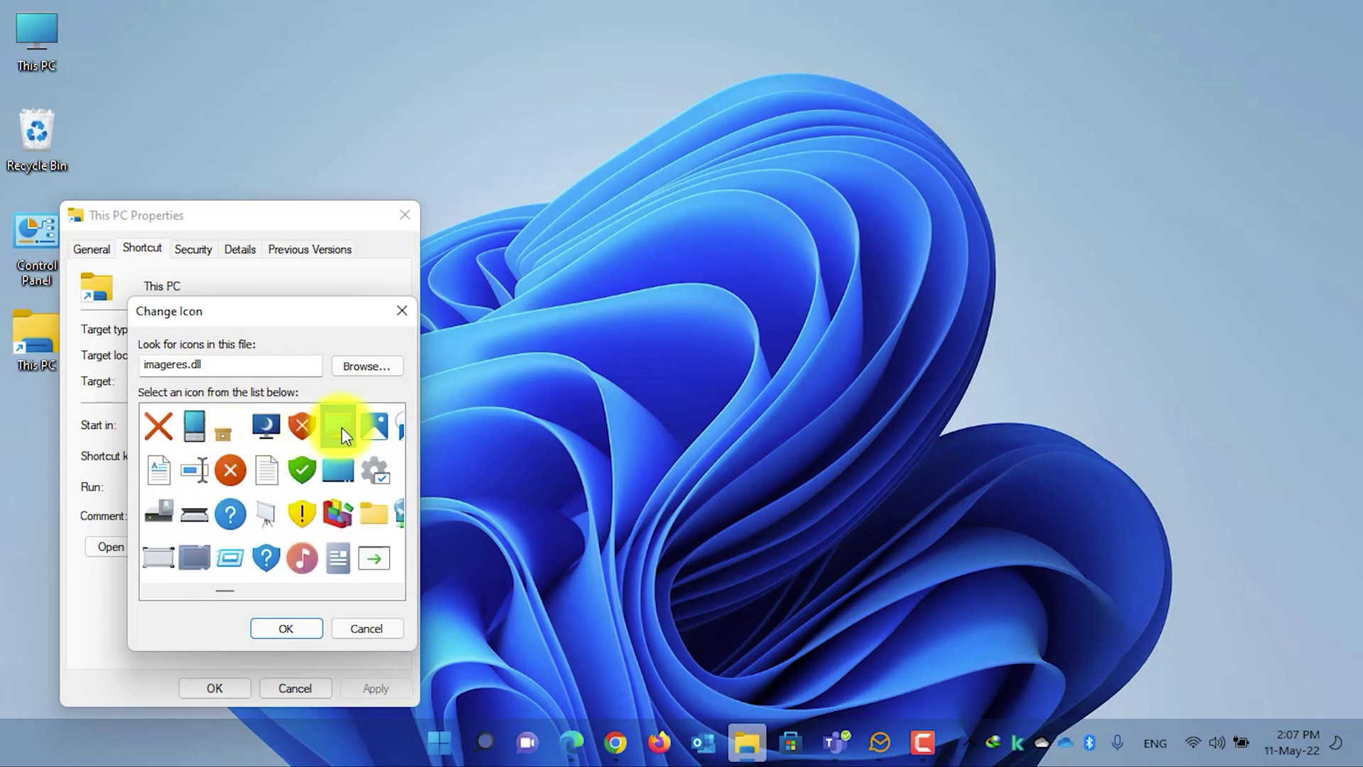
click(288, 629)
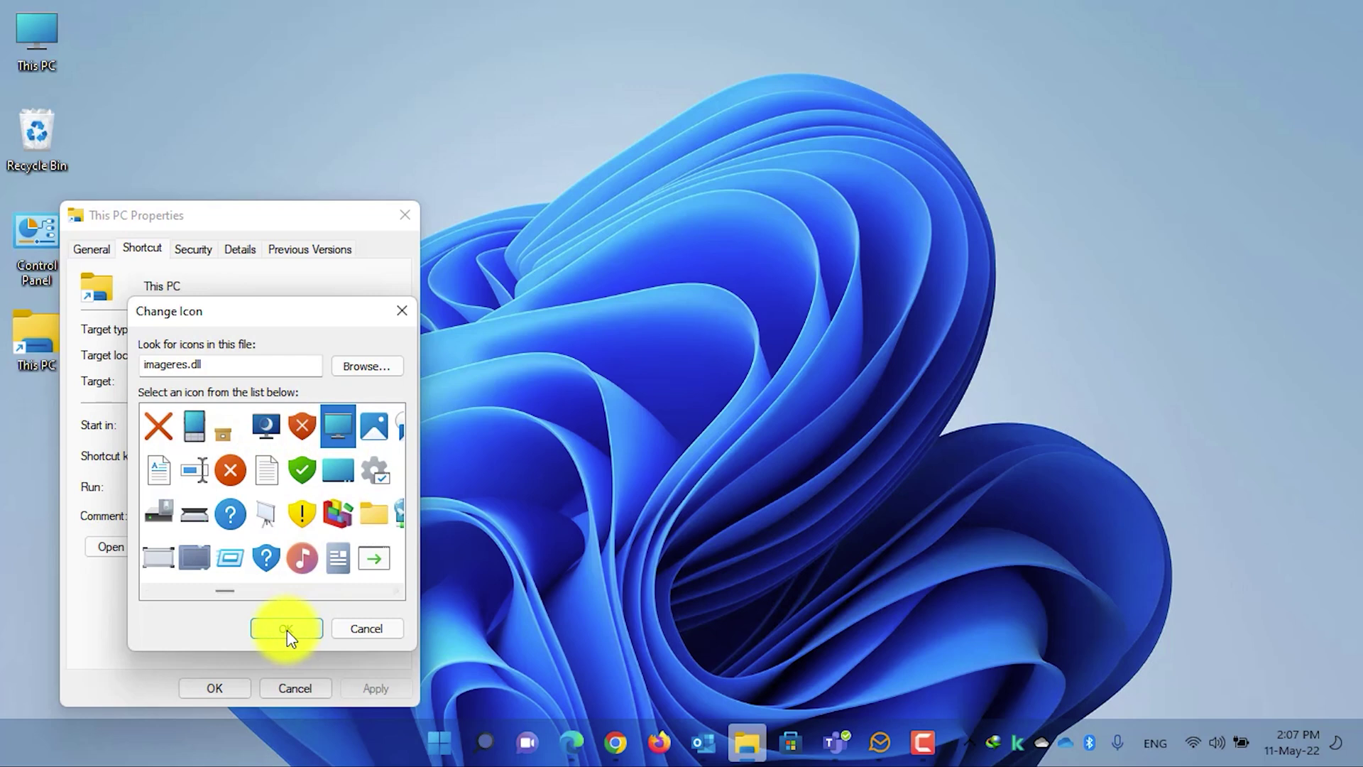
click(361, 684)
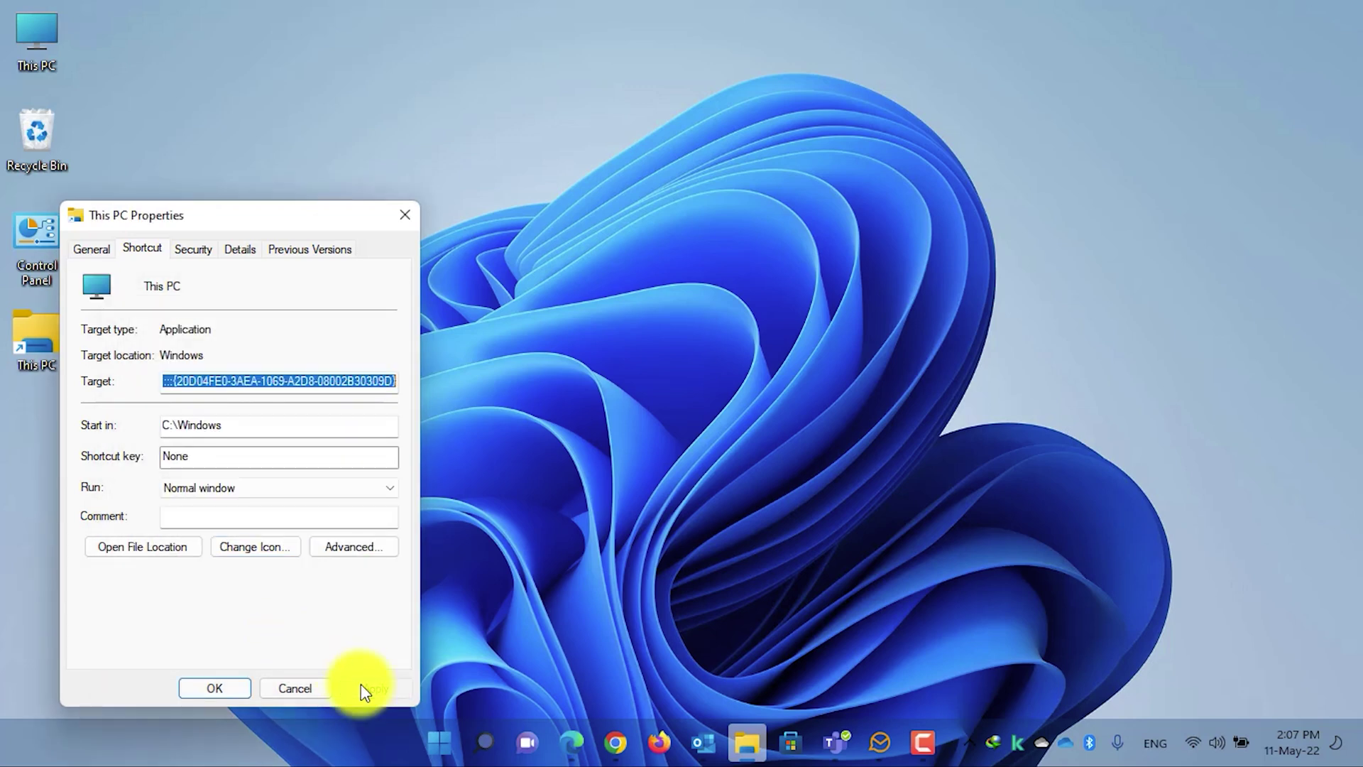
click(225, 688)
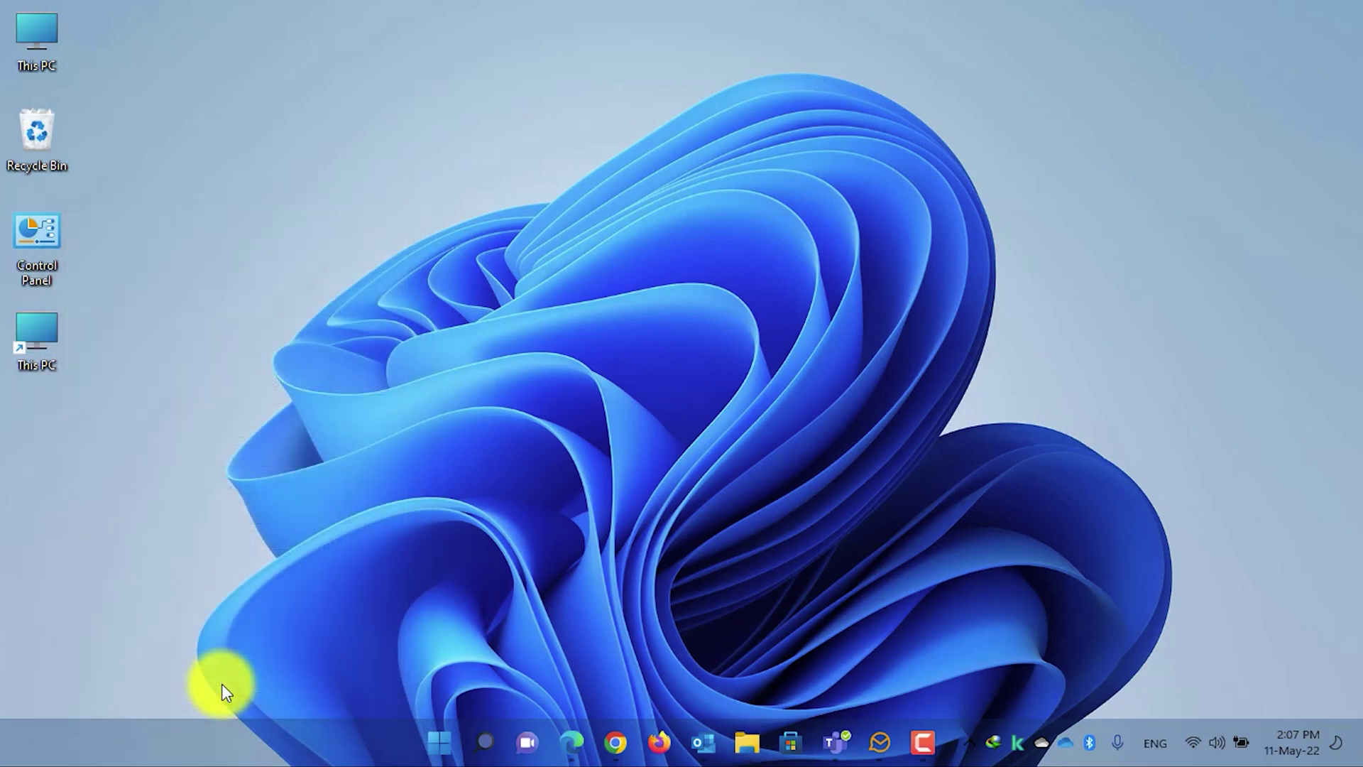
- Choose Pin to taskbar from the shortcut's Show more options menu, then deselect the icon
right_click(48, 347)
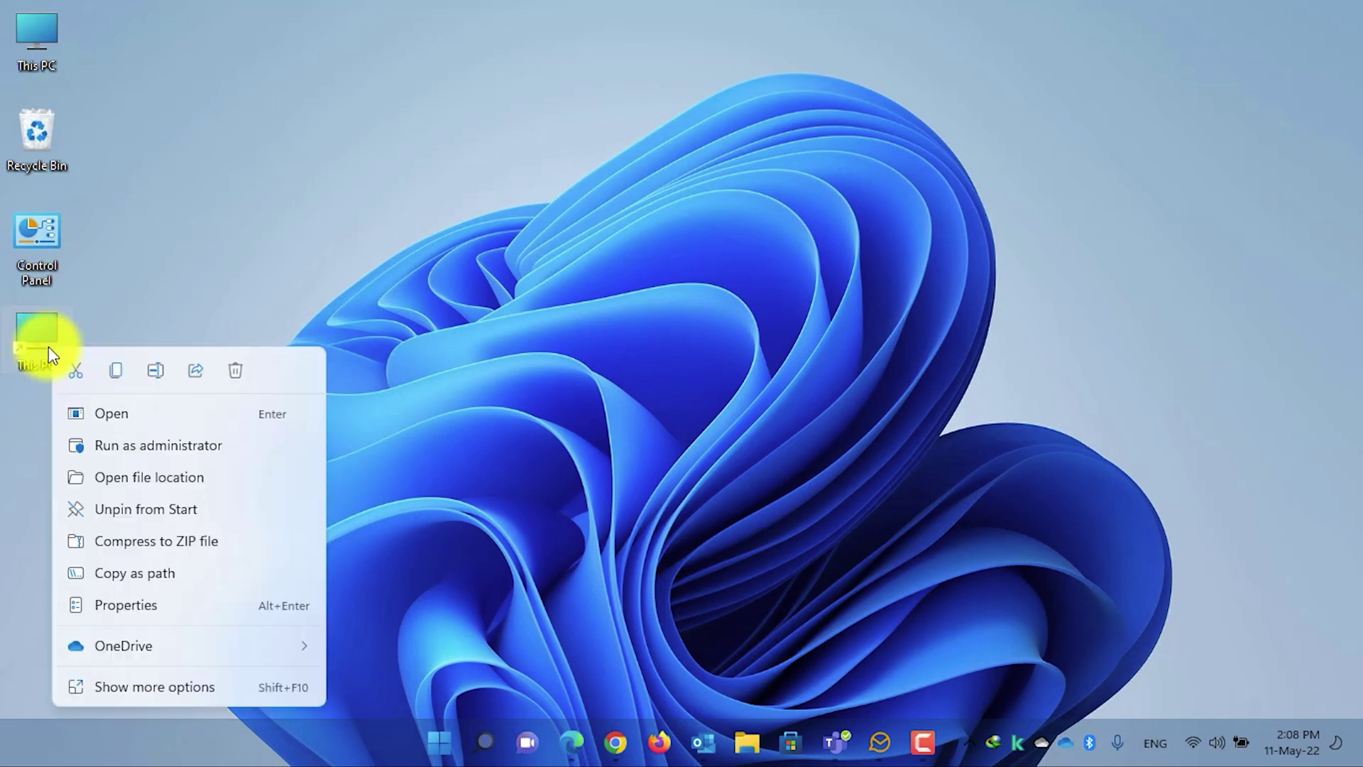
click(156, 687)
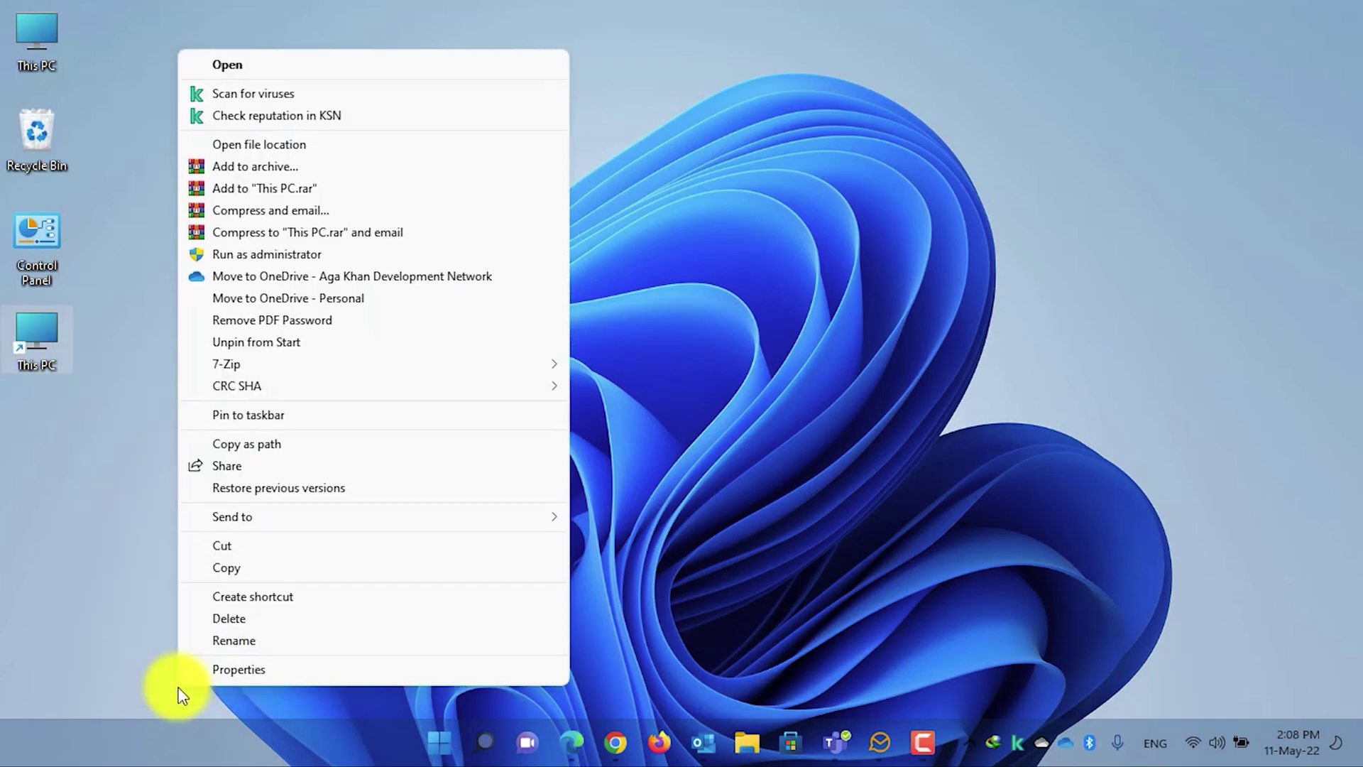
click(272, 422)
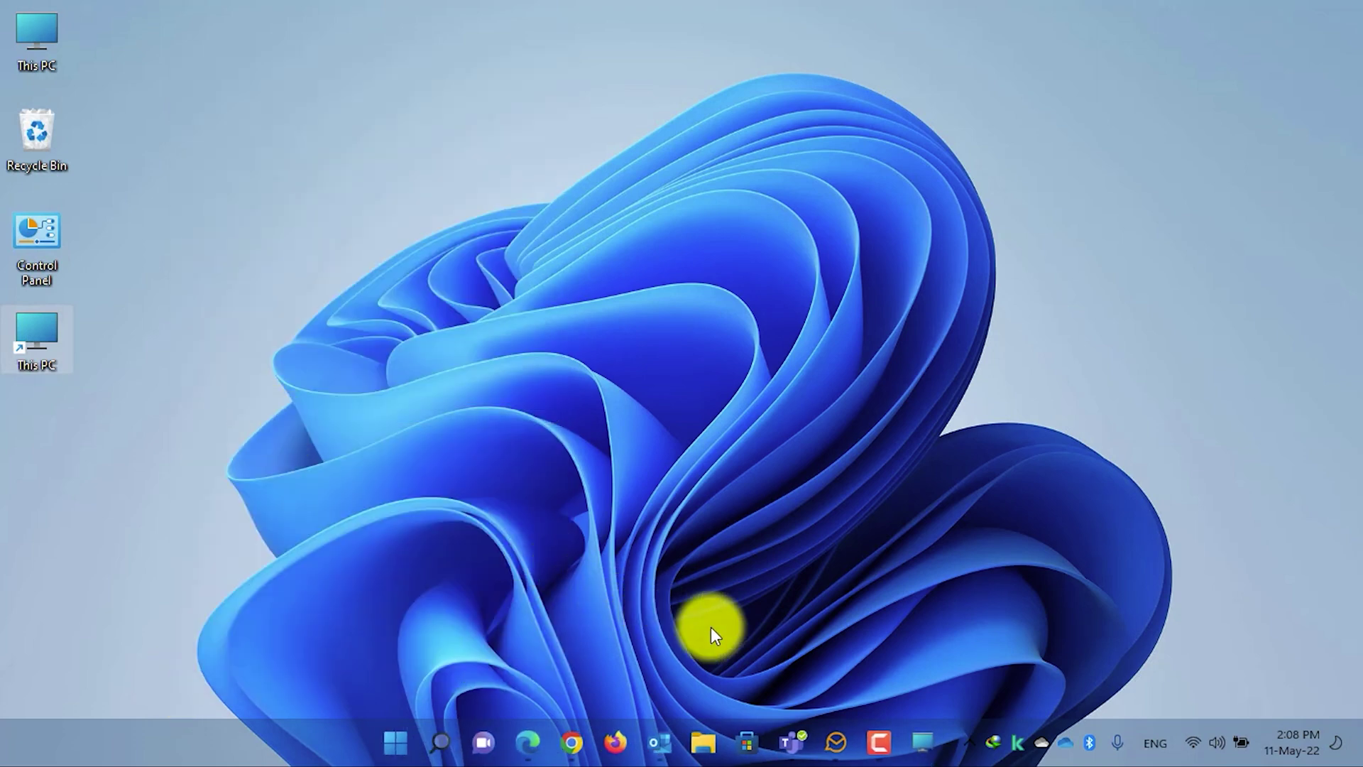
click(787, 640)
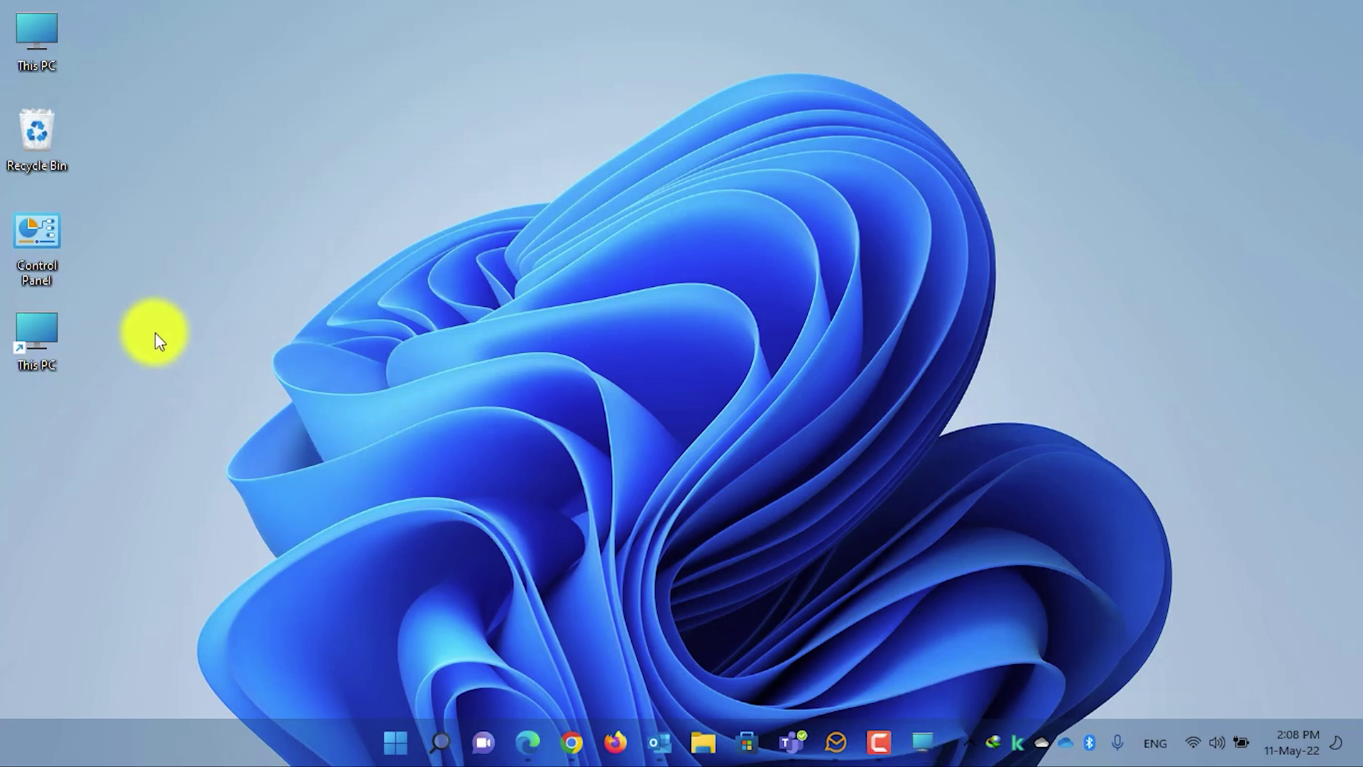
- Delete the This PC desktop shortcut from its context menu, leaving the taskbar pin in place
right_click(58, 327)
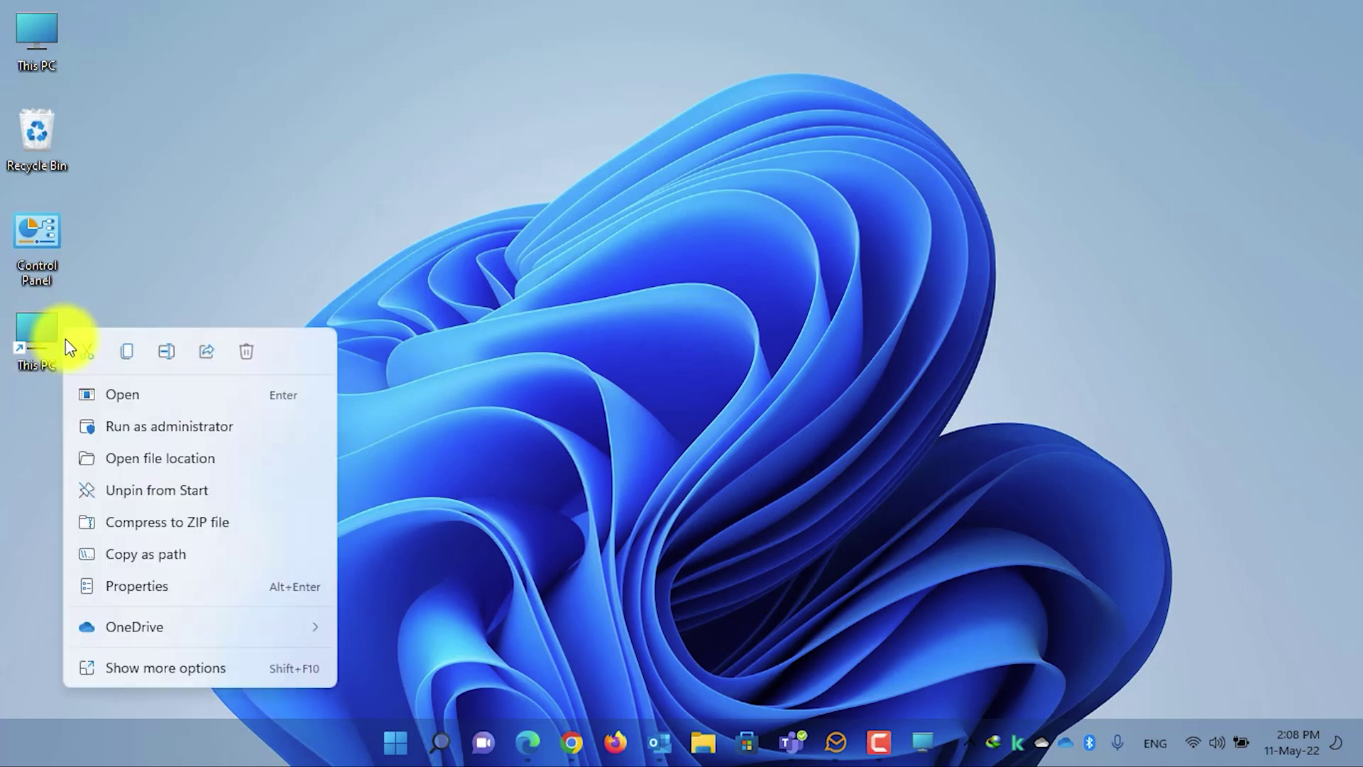
click(244, 354)
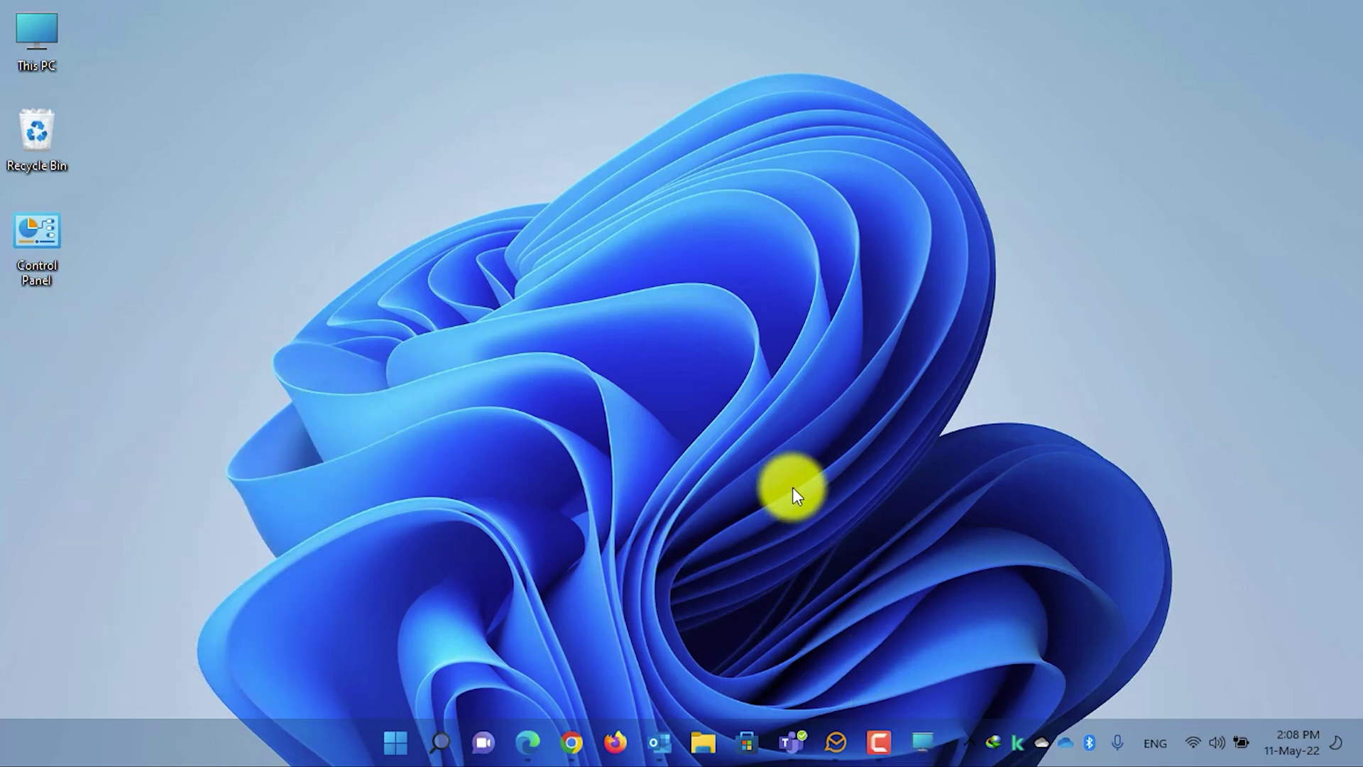
- Open This PC from the pinned monitor icon on the taskbar
click(921, 741)
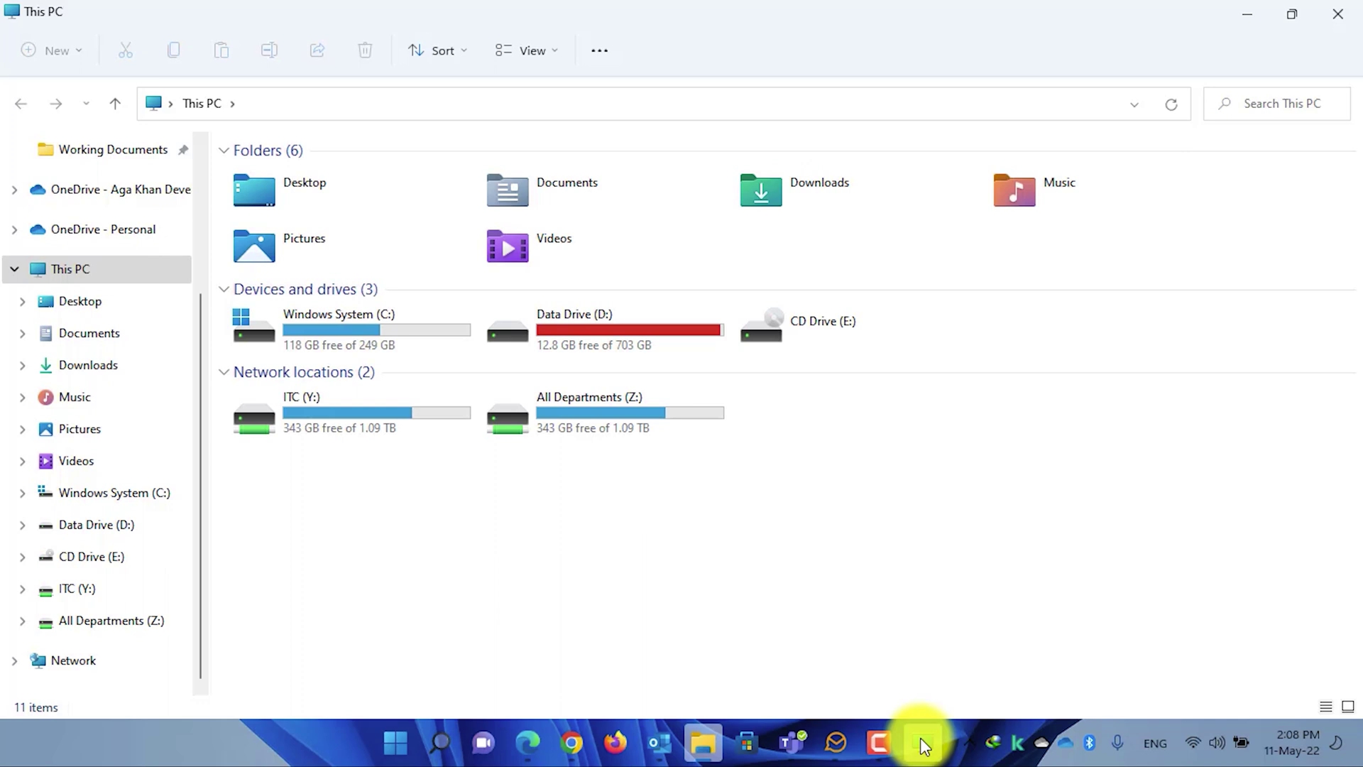